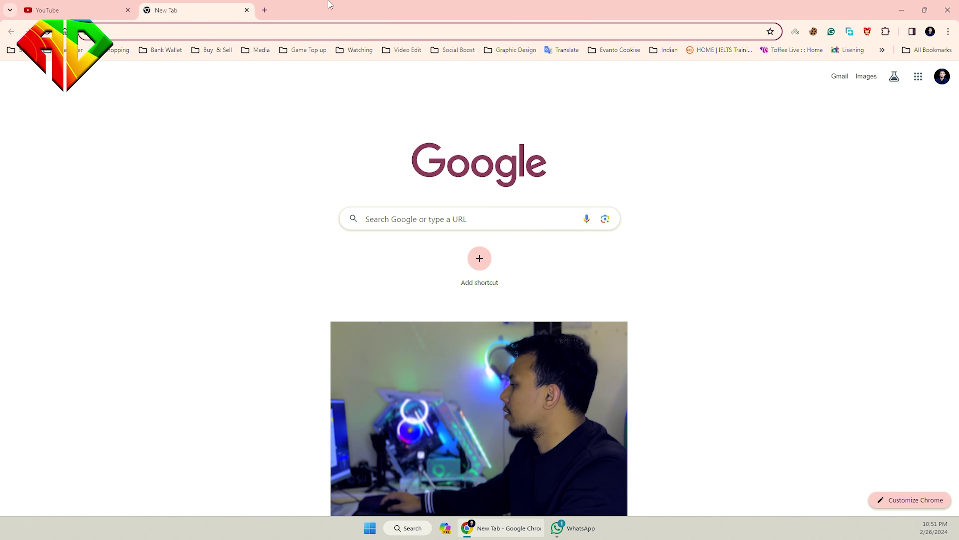
Step: Close the YouTube tab and search the web for "windows 10 download"
{"action": "left_click", "coordinate": [128, 11]}
{"action": "left_click", "coordinate": [162, 37]}
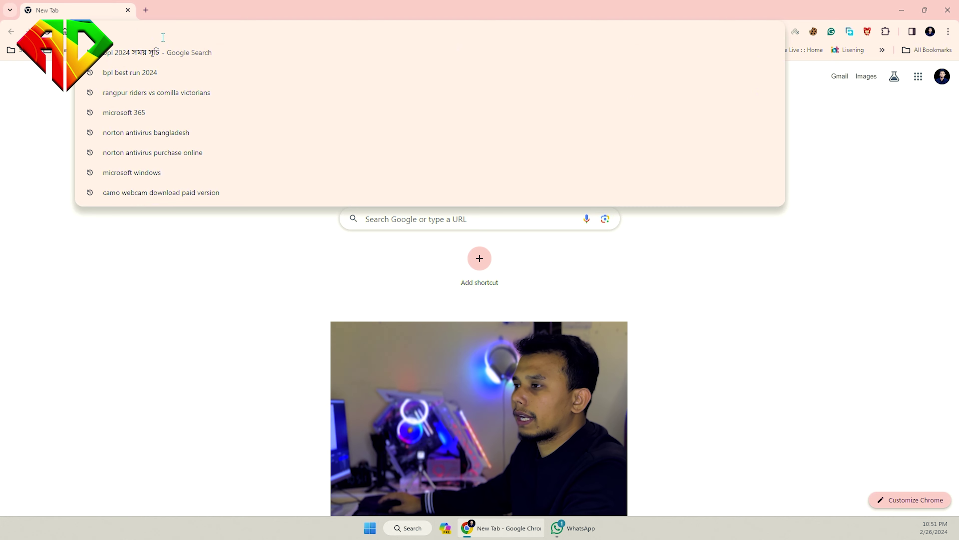
{"action": "type", "text": "windo"}
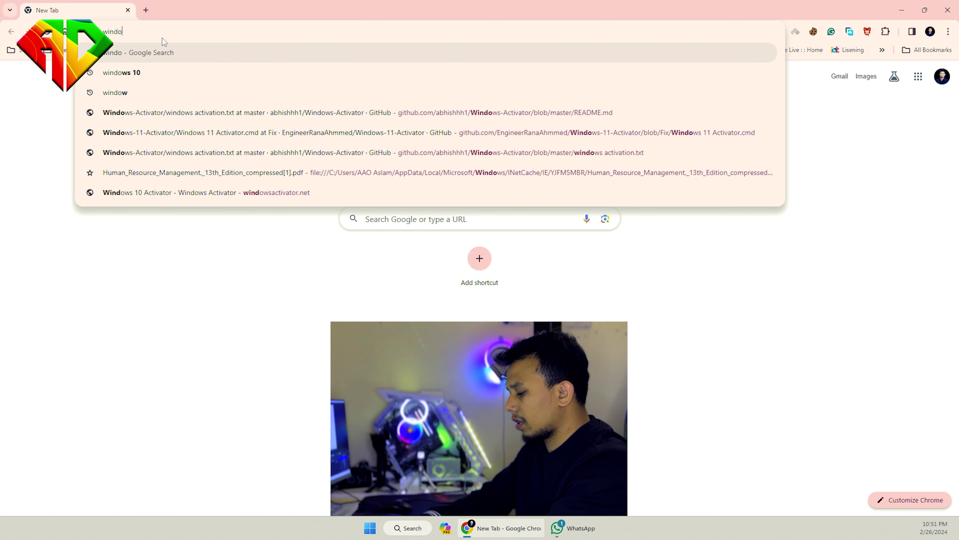
{"action": "type", "text": "ws"}
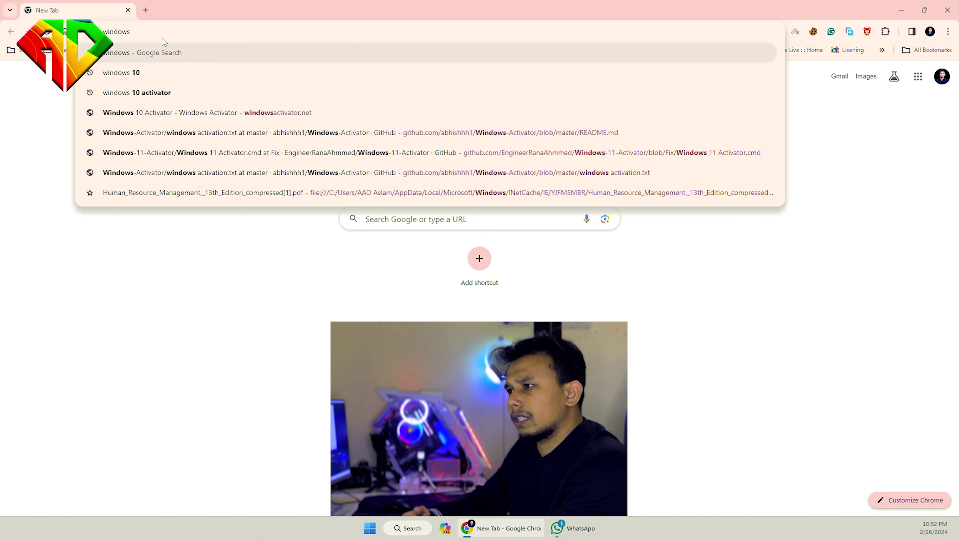
{"action": "type", "text": "1"}
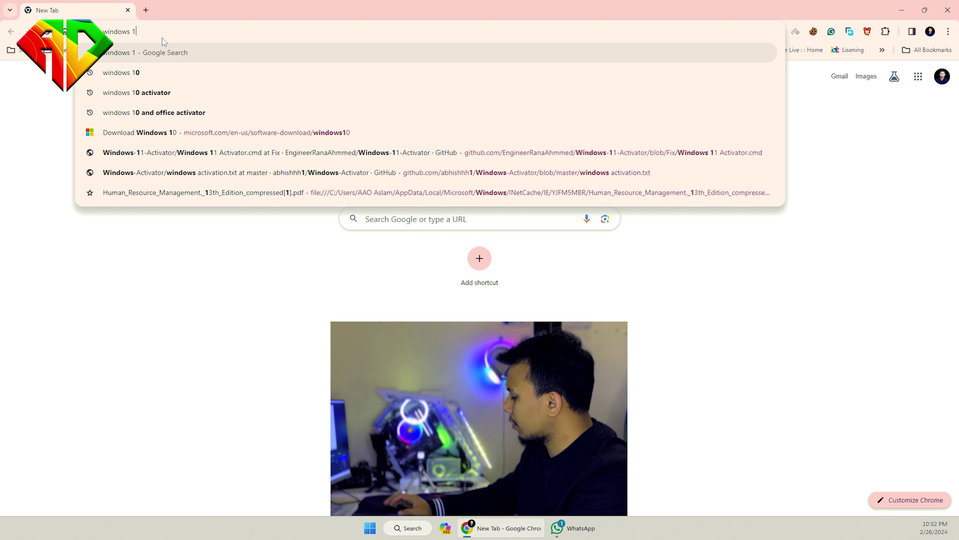
{"action": "type", "text": "0"}
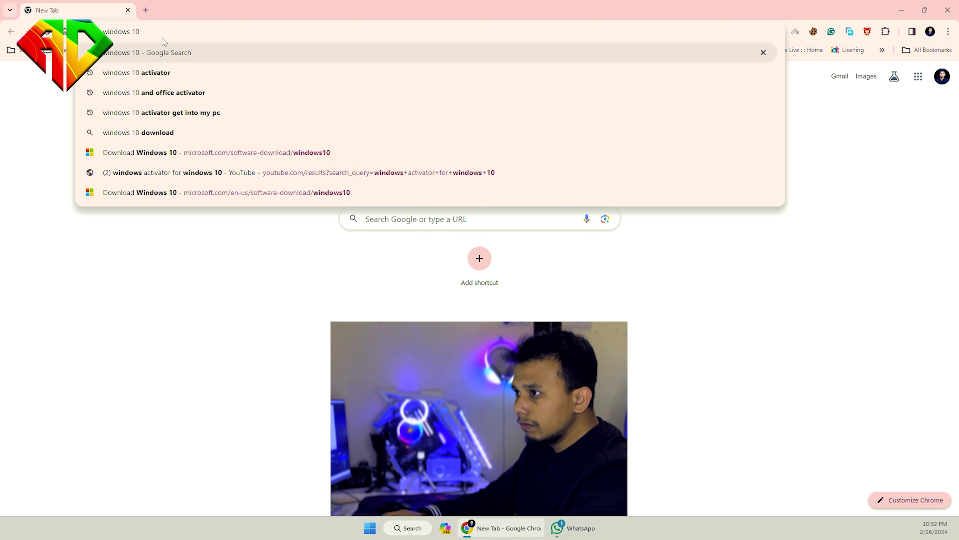
{"action": "type", "text": " dow"}
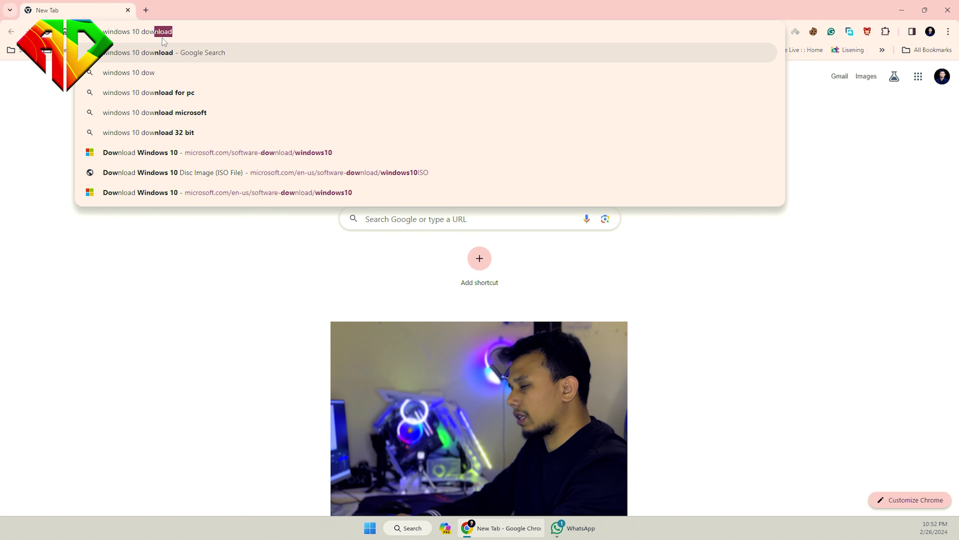
{"action": "key", "text": "Return"}
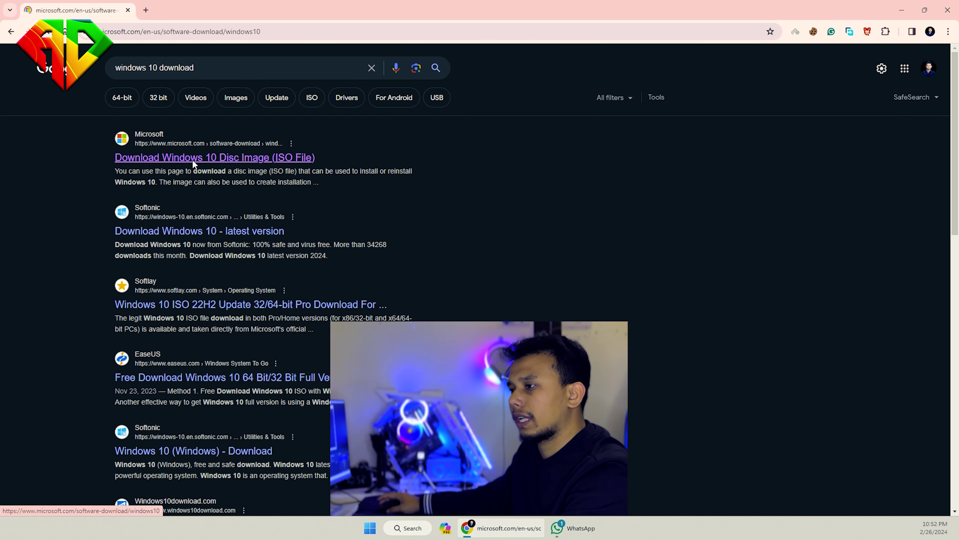
Step: Go from Microsoft's Windows 10 download page to the Windows 11 one and look over its download options
{"action": "scroll", "coordinate": [585, 270], "scroll_direction": "down", "scroll_amount": 2}
{"action": "scroll", "coordinate": [585, 270], "scroll_direction": "up", "scroll_amount": 2}
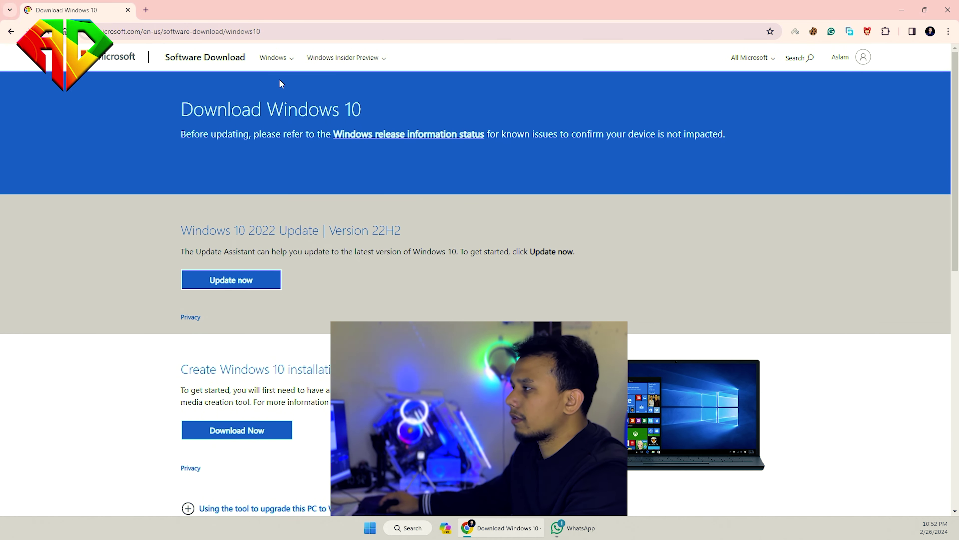
{"action": "left_click", "coordinate": [292, 64]}
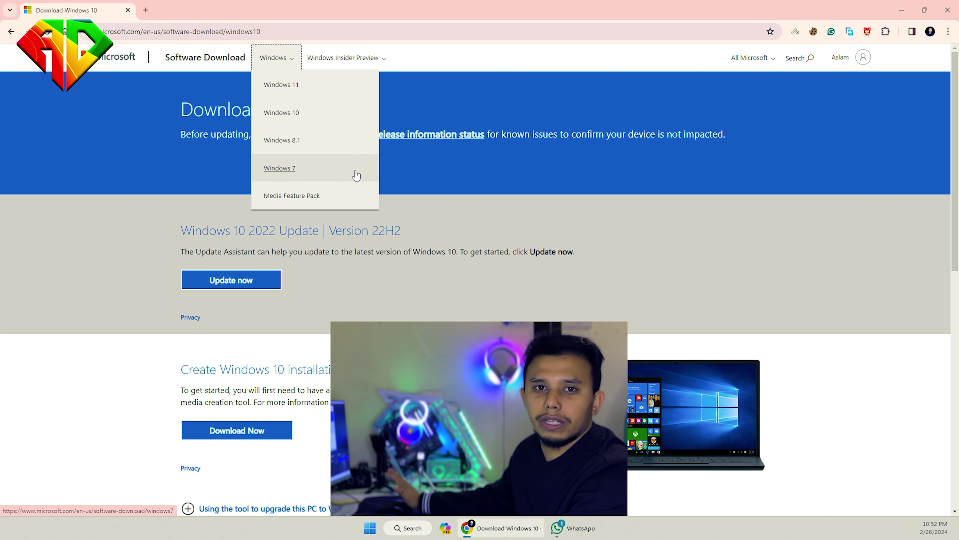
{"action": "left_click", "coordinate": [337, 89]}
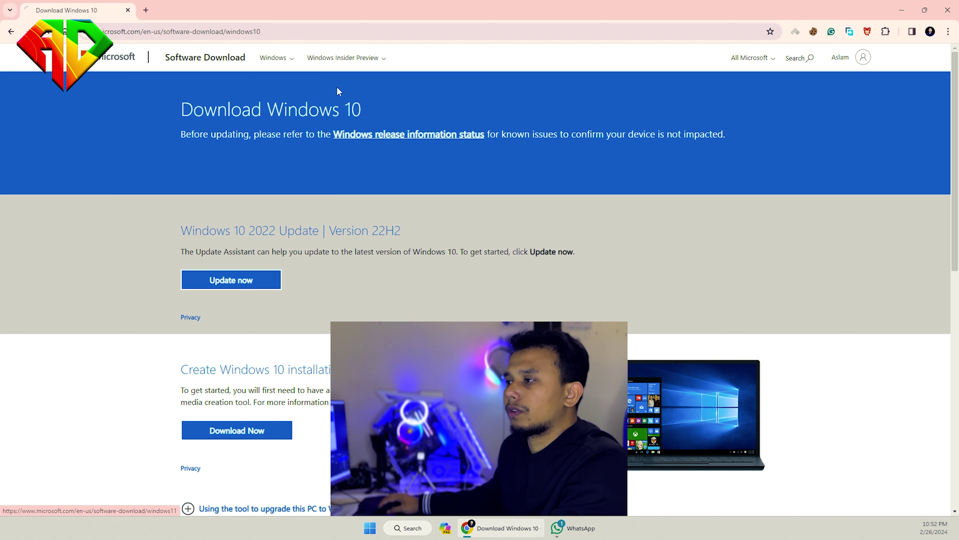
{"action": "scroll", "coordinate": [535, 220], "scroll_direction": "down", "scroll_amount": 3}
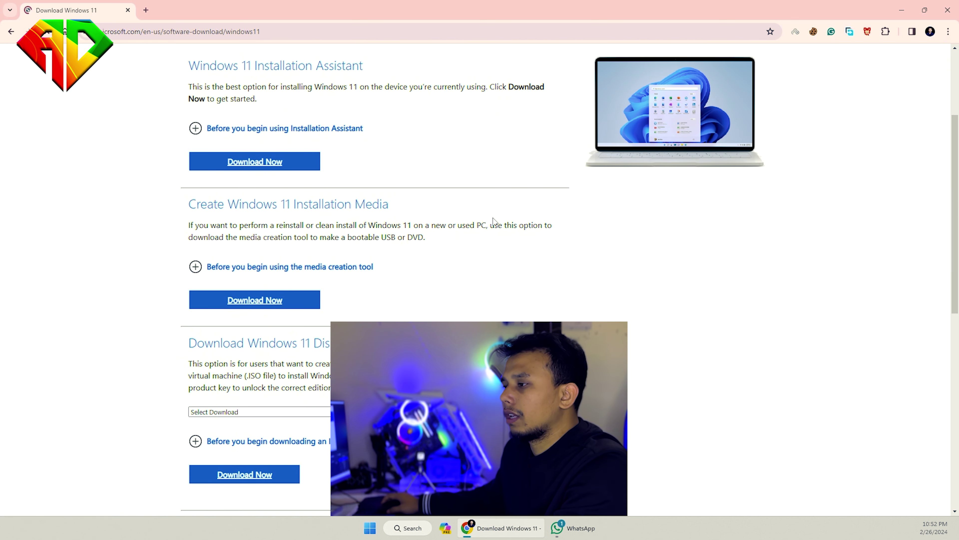
{"action": "scroll", "coordinate": [567, 221], "scroll_direction": "up", "scroll_amount": 3}
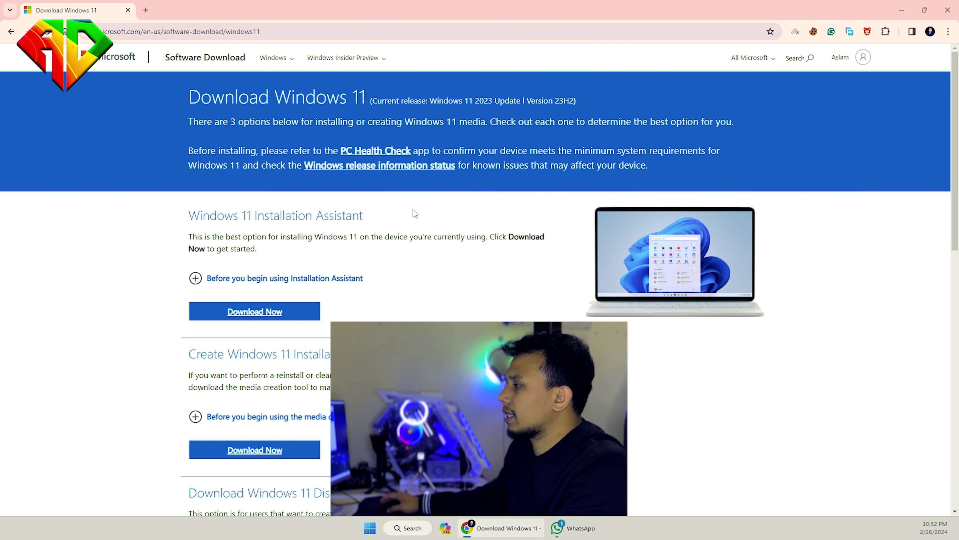
{"action": "left_click_drag", "start_coordinate": [186, 216], "coordinate": [371, 226]}
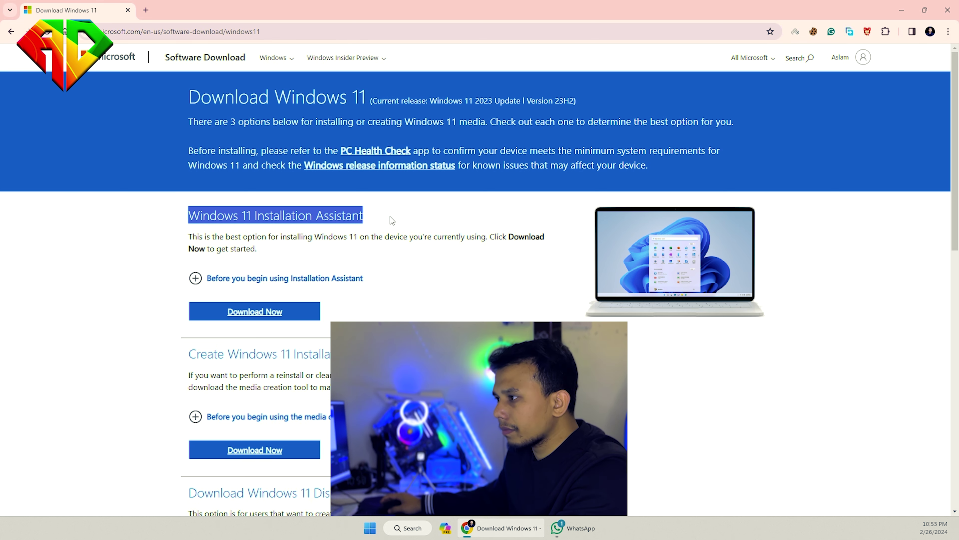
{"action": "left_click", "coordinate": [418, 221]}
{"action": "scroll", "coordinate": [418, 223], "scroll_direction": "down", "scroll_amount": 2}
{"action": "left_click", "coordinate": [249, 261]}
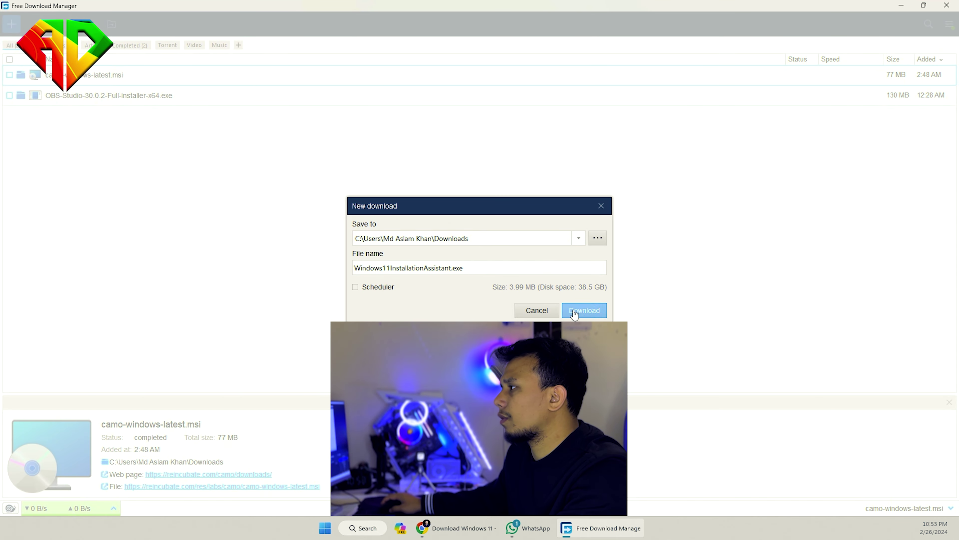
{"action": "left_click", "coordinate": [544, 311]}
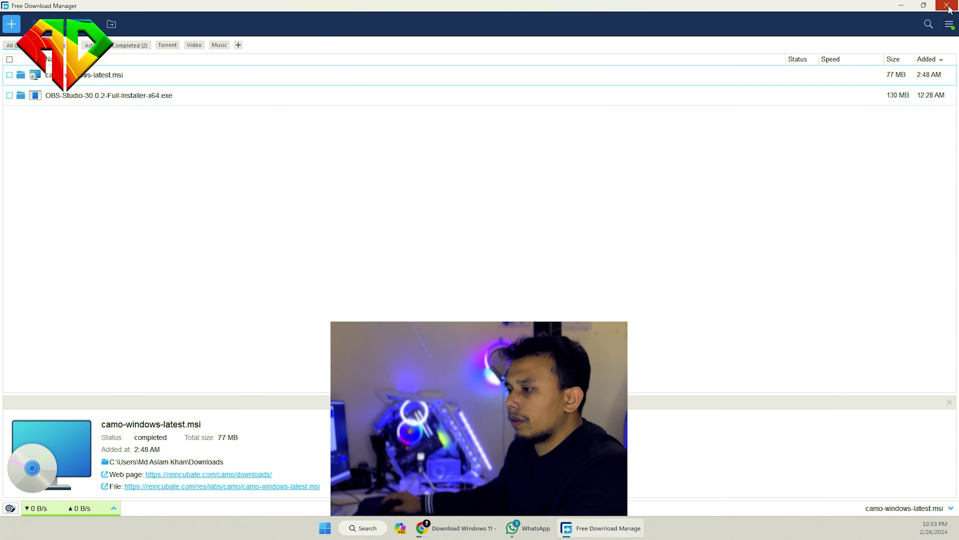
{"action": "left_click", "coordinate": [946, 6]}
{"action": "left_click", "coordinate": [443, 253]}
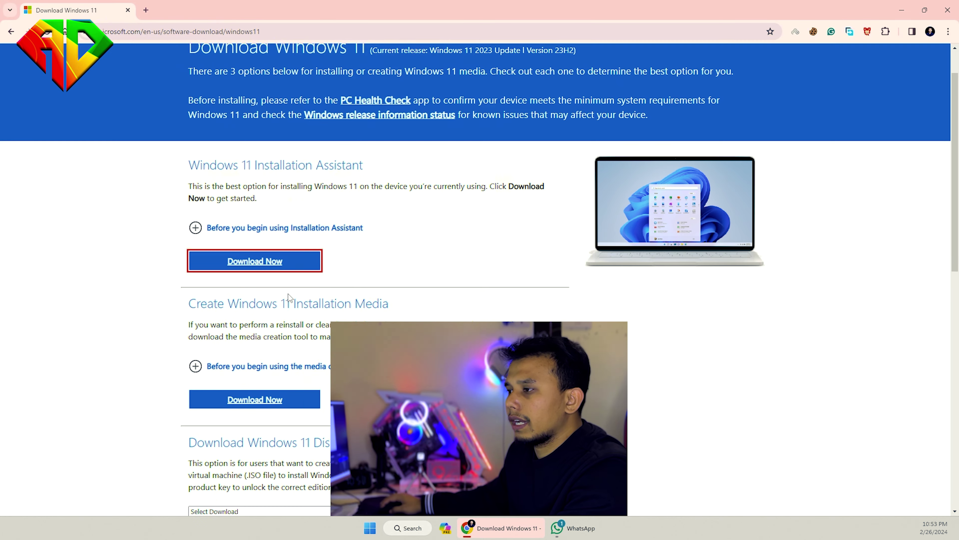
Step: Download the Windows 11 media creation tool, MediaCreationTool_Win11_23H2.exe, and show the downloaded file in its folder
{"action": "scroll", "coordinate": [191, 209], "scroll_direction": "down", "scroll_amount": 2}
{"action": "left_click_drag", "start_coordinate": [191, 209], "coordinate": [394, 208]}
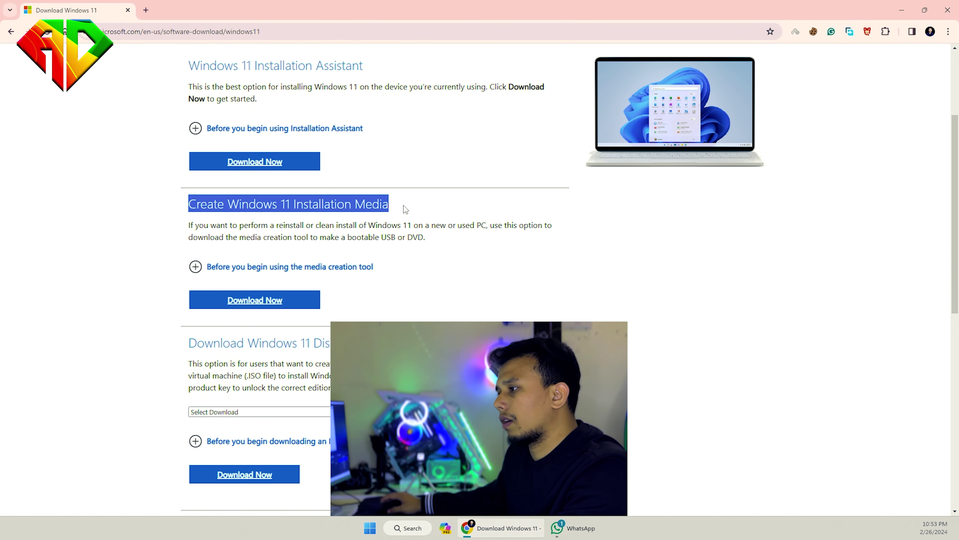
{"action": "left_click", "coordinate": [278, 300]}
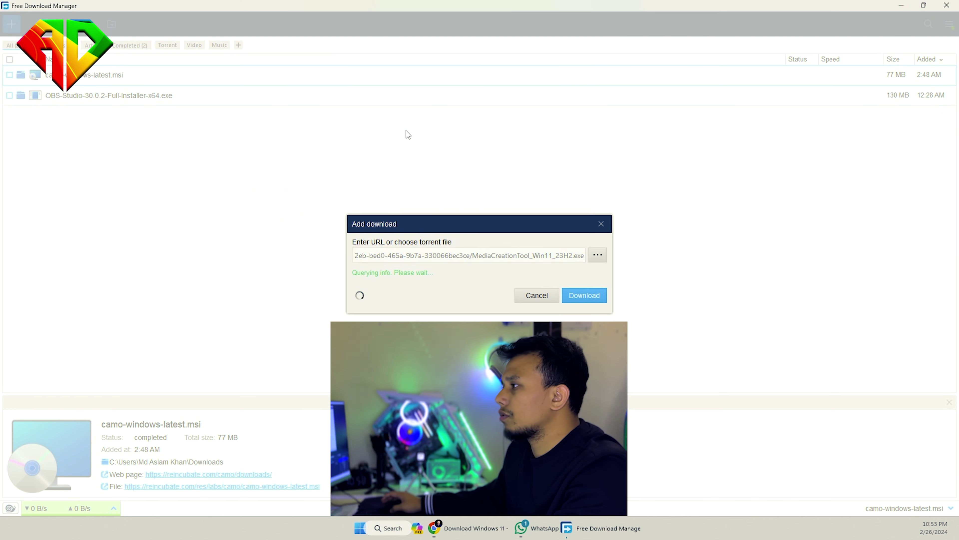
{"action": "left_click", "coordinate": [602, 316]}
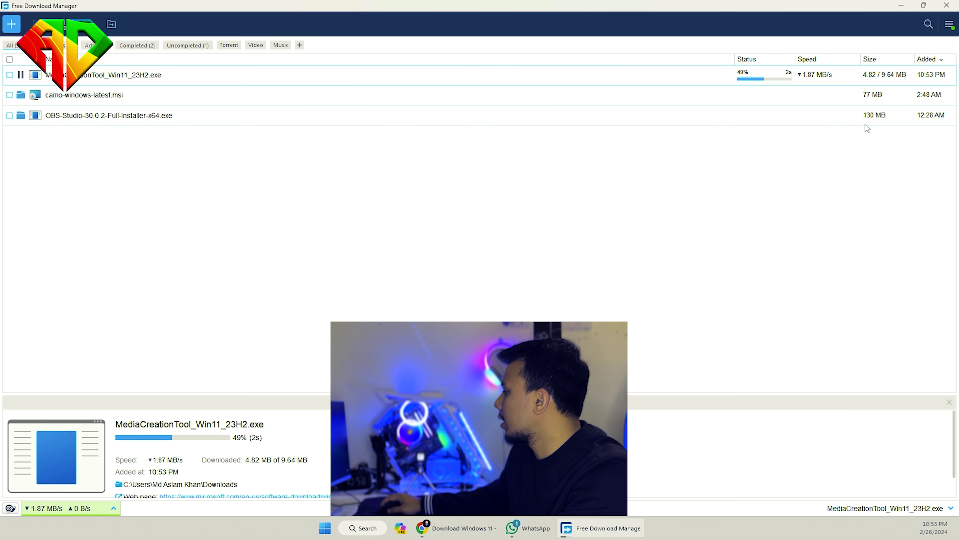
{"action": "left_click", "coordinate": [21, 75]}
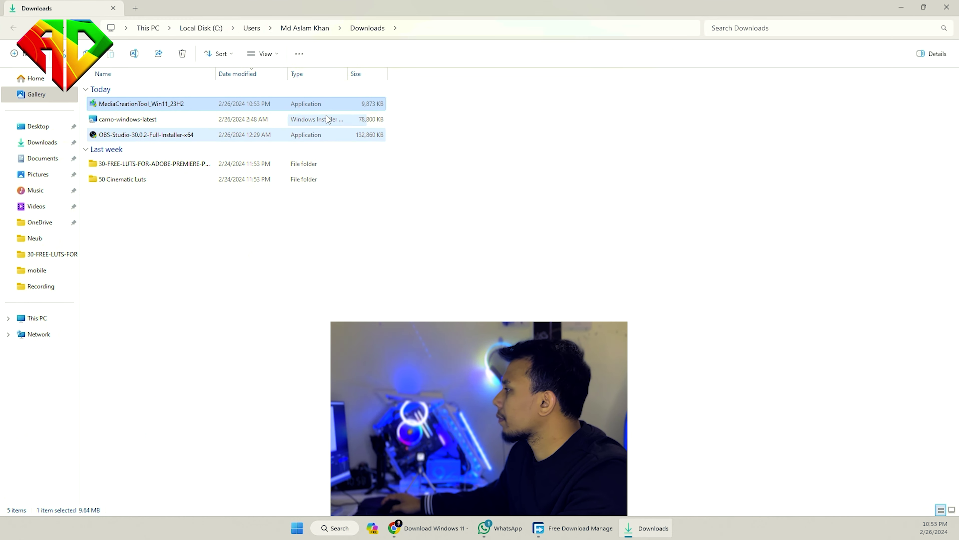
Step: Run MediaCreationTool_Win11_23H2 and accept the licence terms in Windows 11 Setup
{"action": "double_click", "coordinate": [169, 104]}
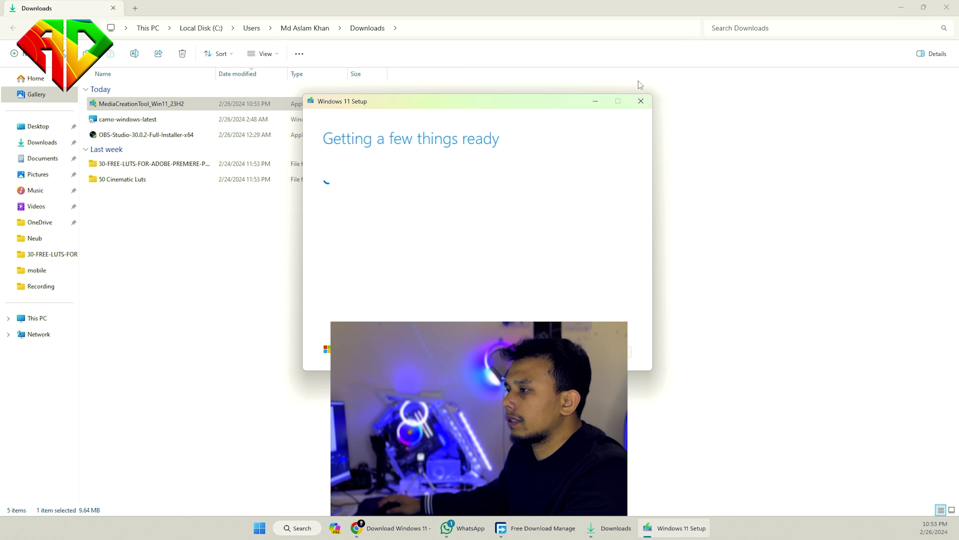
{"action": "left_click_drag", "start_coordinate": [465, 109], "coordinate": [428, 109]}
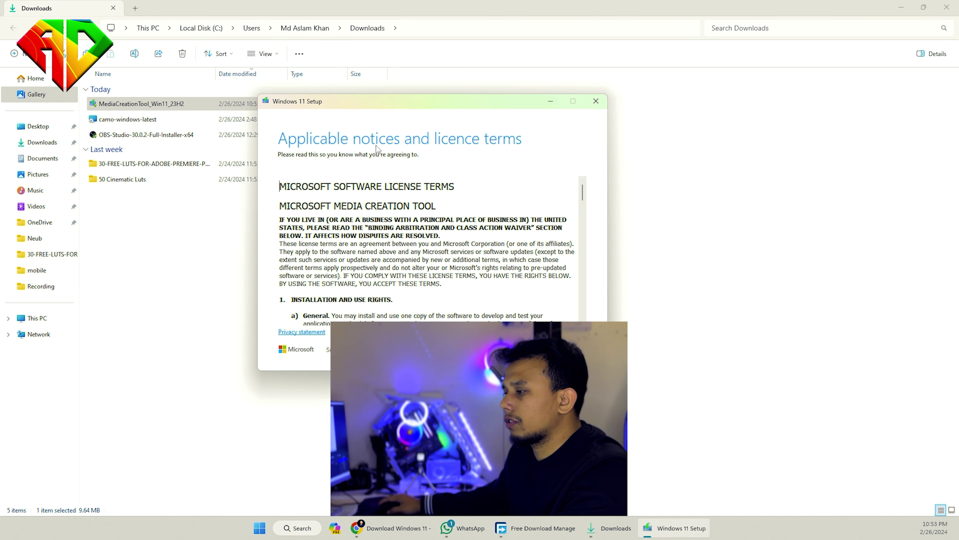
{"action": "scroll", "coordinate": [406, 239], "scroll_direction": "down", "scroll_amount": 15}
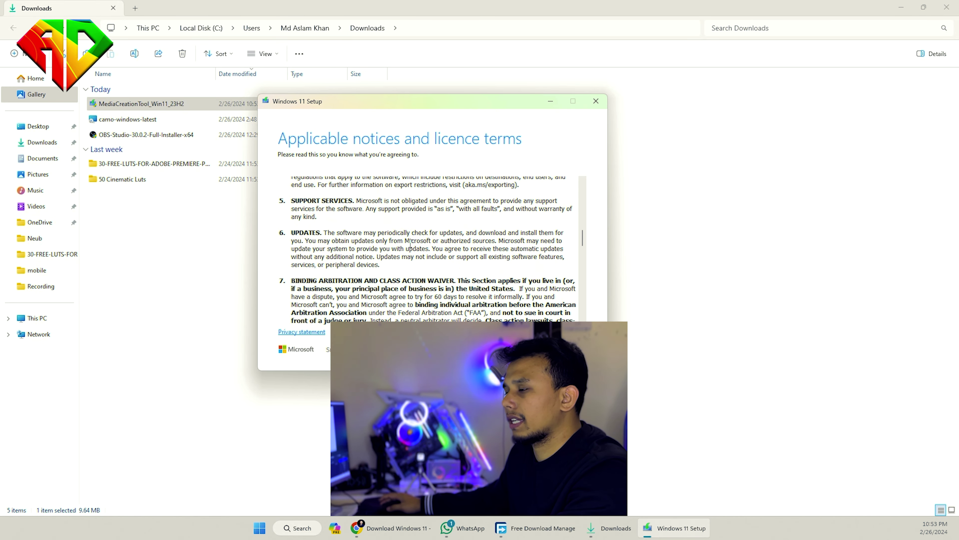
{"action": "scroll", "coordinate": [412, 246], "scroll_direction": "down", "scroll_amount": 6}
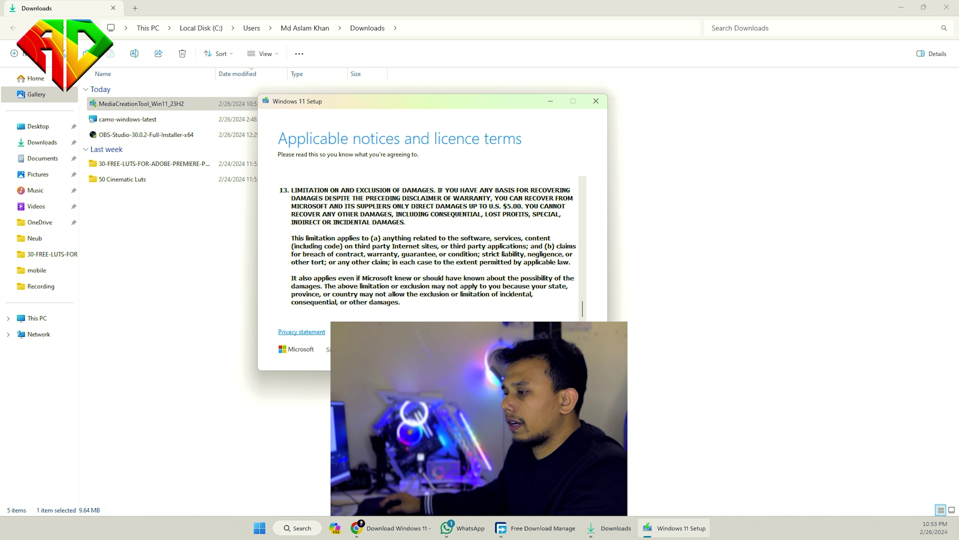
{"action": "left_click", "coordinate": [582, 348]}
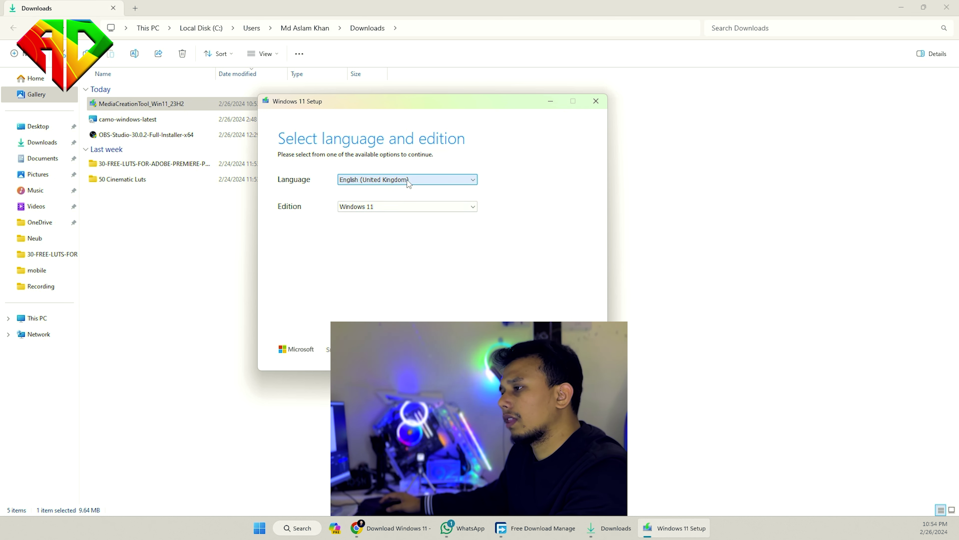
Step: Set the language to English (United States) and the edition to Windows 11, and continue the setup
{"action": "left_click", "coordinate": [381, 207]}
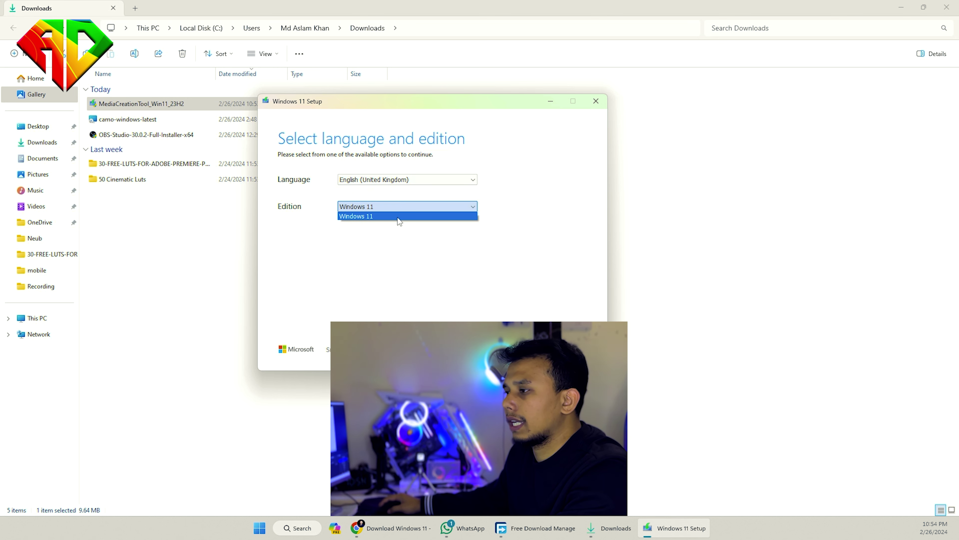
{"action": "left_click", "coordinate": [401, 216]}
{"action": "left_click", "coordinate": [428, 180]}
{"action": "scroll", "coordinate": [428, 182], "scroll_direction": "up", "scroll_amount": 4}
{"action": "left_click", "coordinate": [419, 188]}
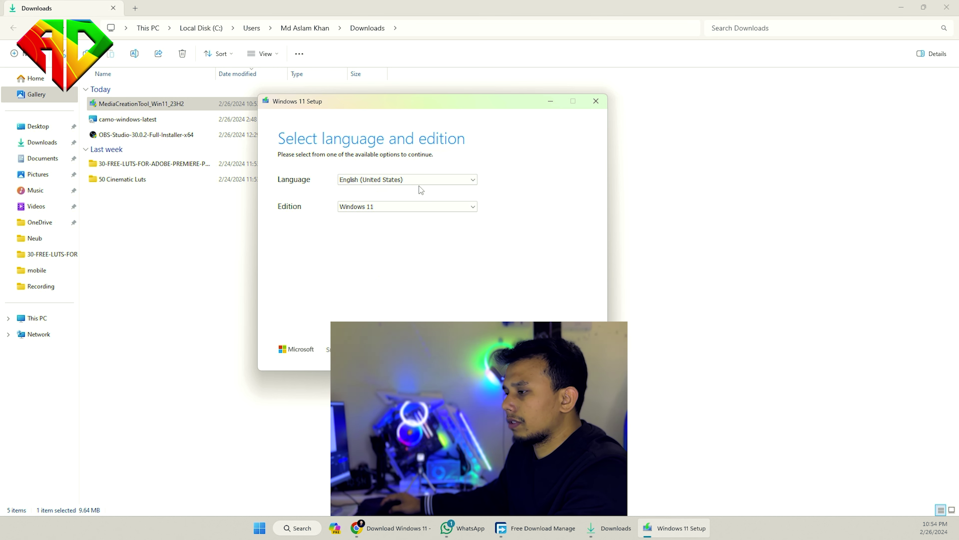
{"action": "left_click", "coordinate": [563, 349]}
Step: Choose USB flash drive as the installation media and continue to the drive selection
{"action": "left_click", "coordinate": [296, 206]}
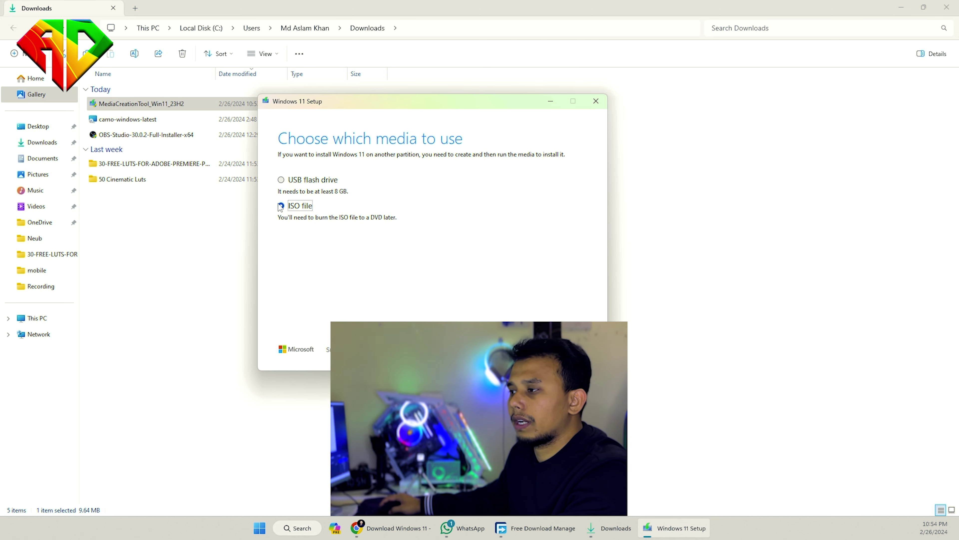
{"action": "left_click", "coordinate": [281, 179]}
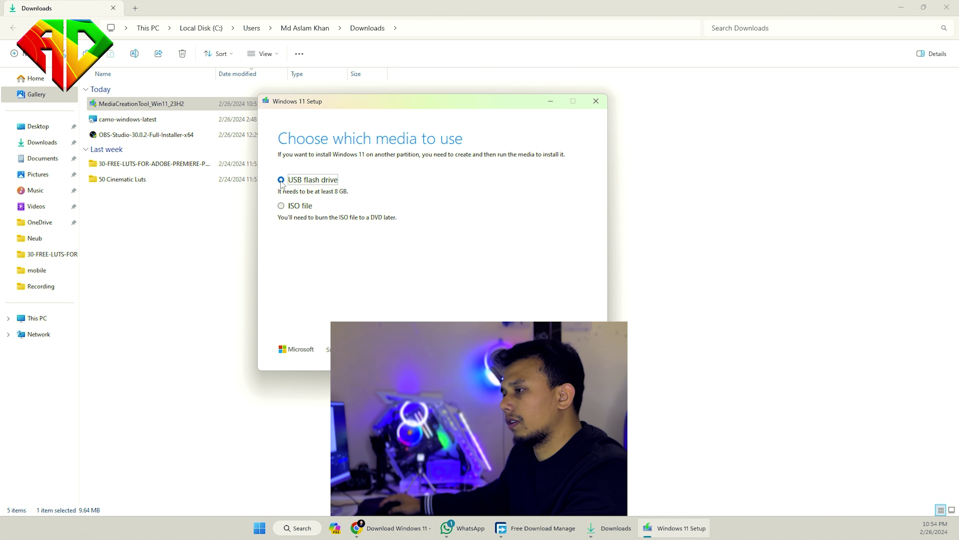
{"action": "left_click", "coordinate": [563, 349]}
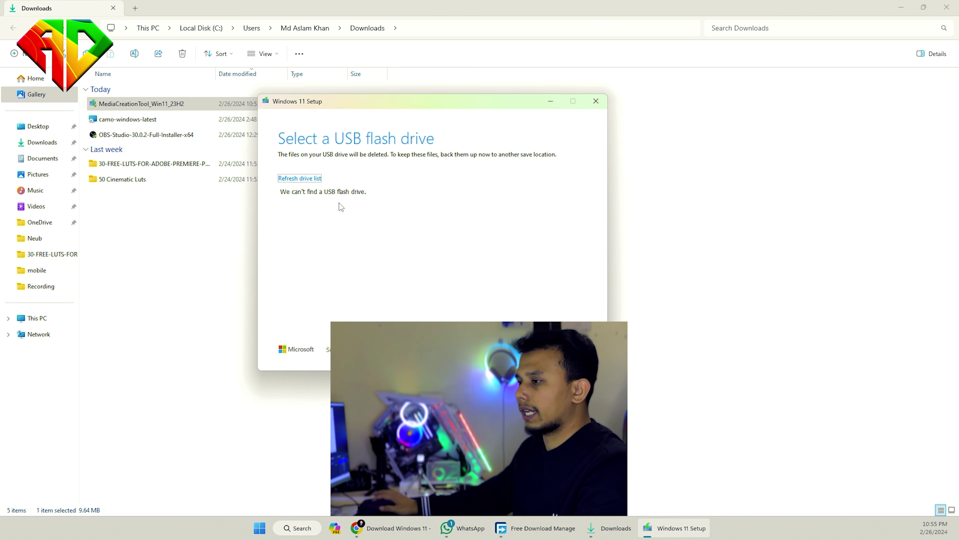
Step: Refresh the drive list and start the Windows 11 download for the removable drive G:
{"action": "triple_click", "coordinate": [287, 193]}
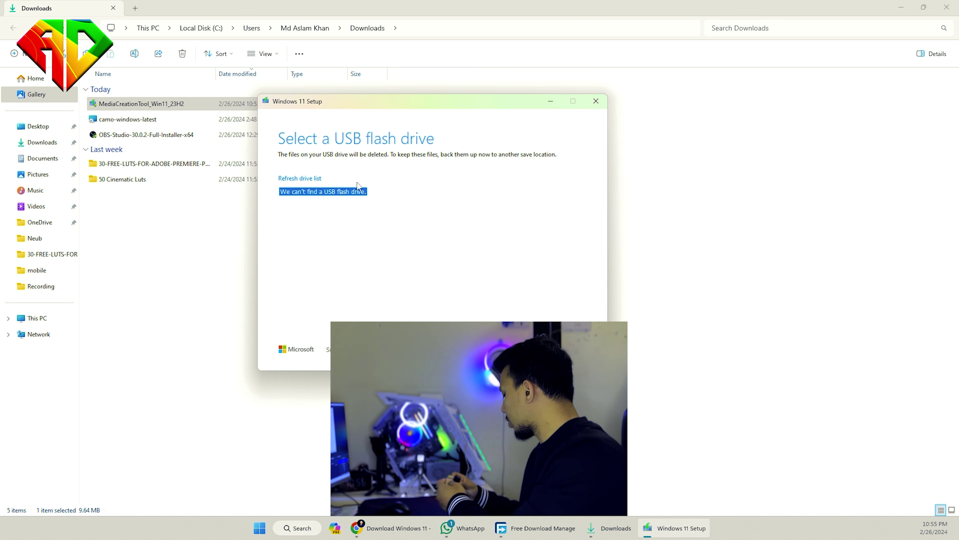
{"action": "left_click", "coordinate": [315, 179]}
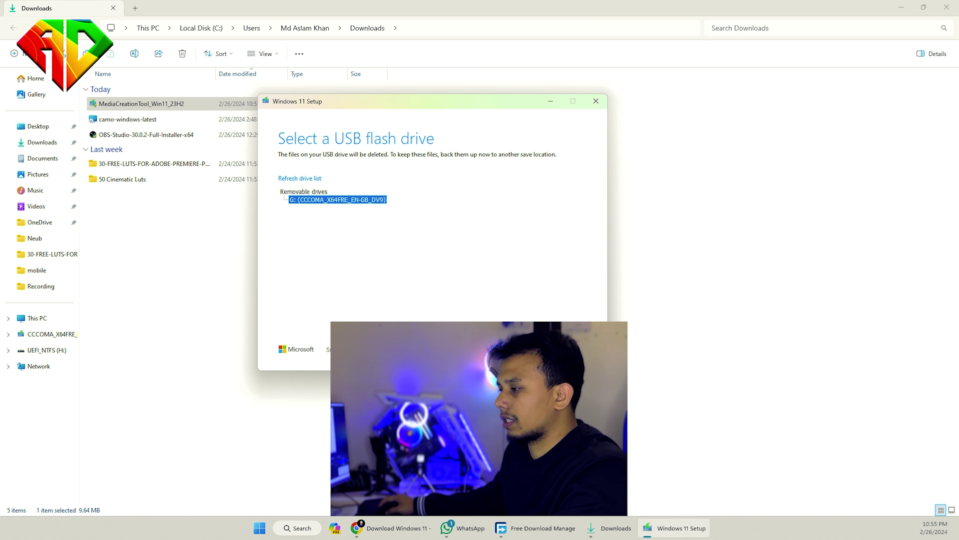
{"action": "key", "text": "Return"}
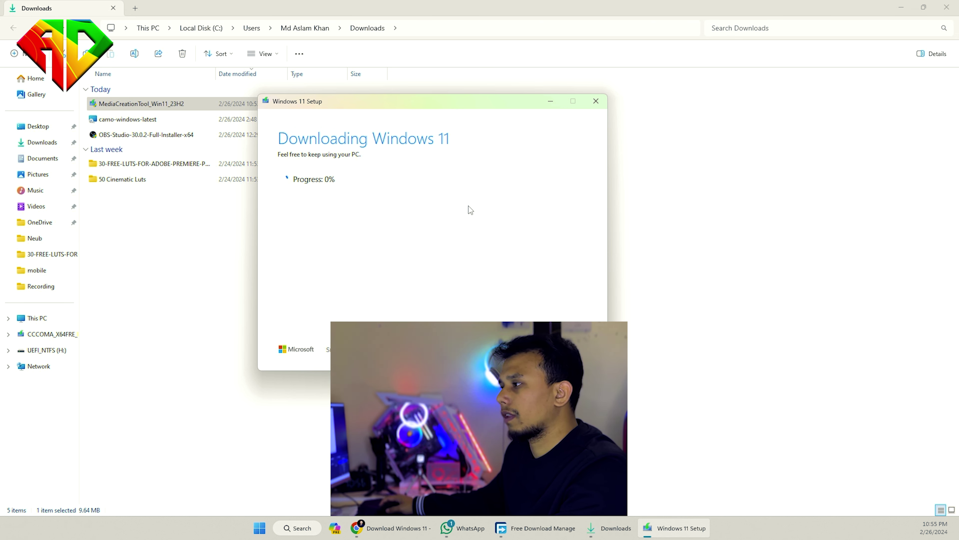
Step: Quit Windows 11 Setup during the download and confirm the exit
{"action": "left_click", "coordinate": [596, 100]}
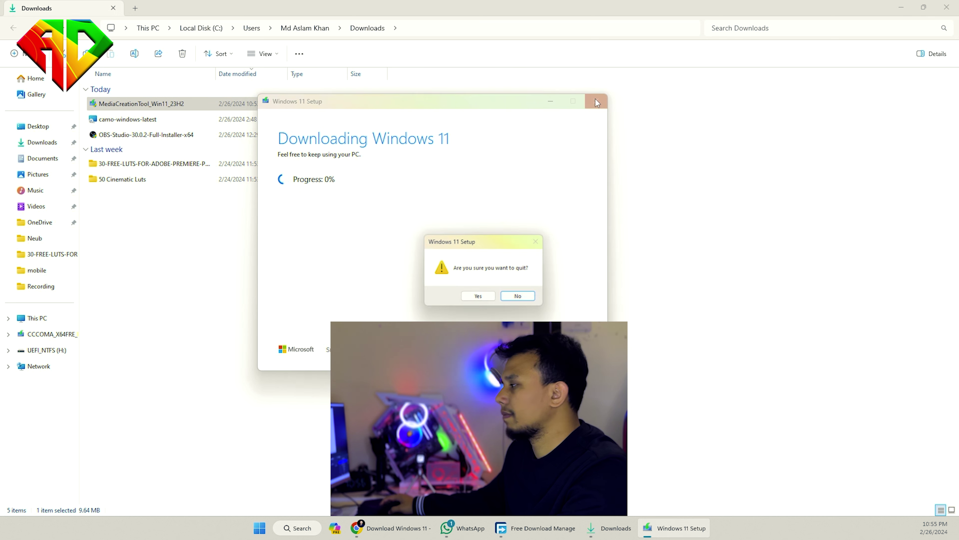
{"action": "left_click", "coordinate": [495, 298]}
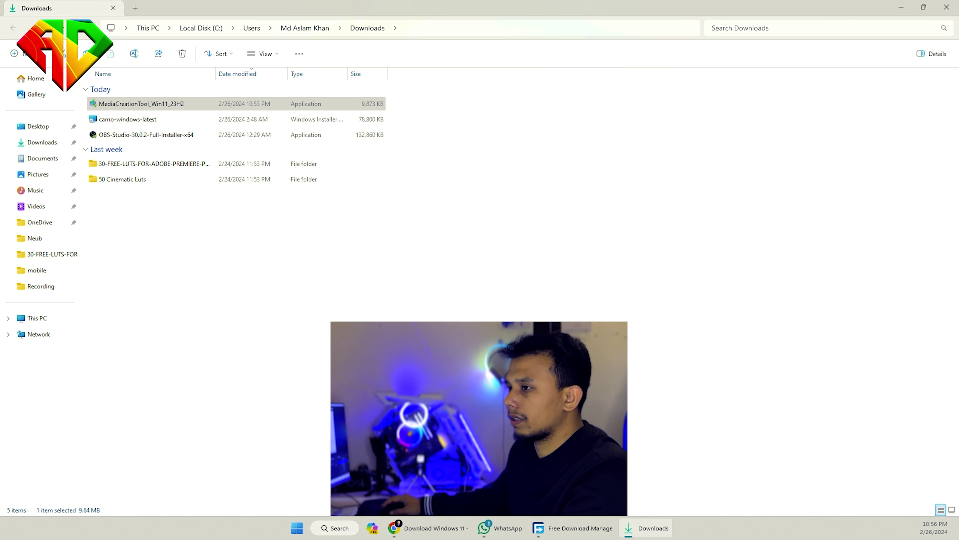
Step: Switch back to the Windows 11 download page in Chrome and review the three installation options
{"action": "left_click", "coordinate": [910, 4]}
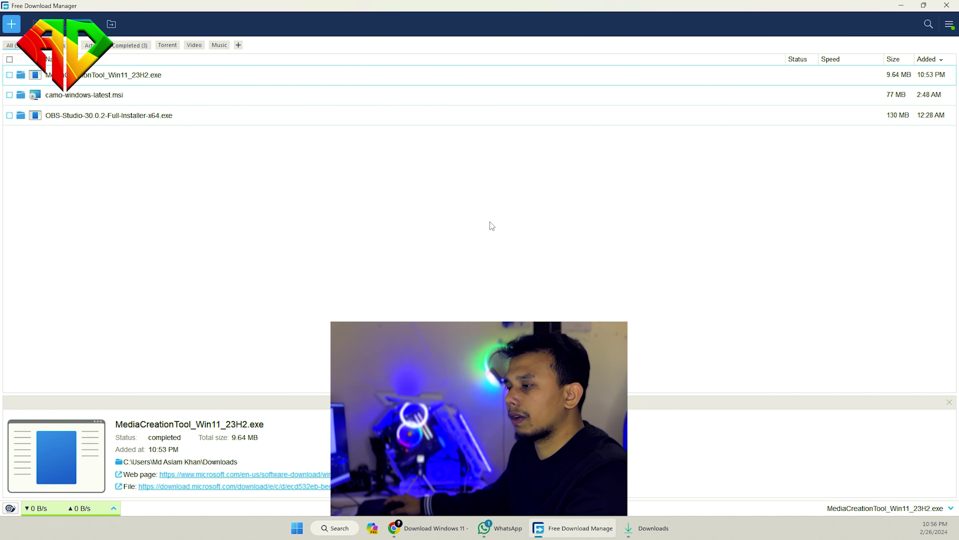
{"action": "left_click", "coordinate": [418, 530]}
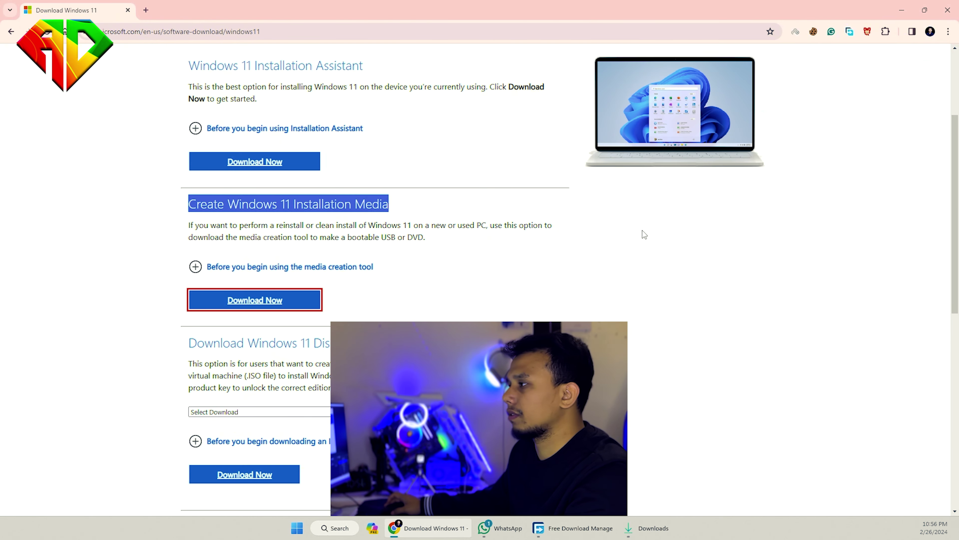
{"action": "scroll", "coordinate": [641, 236], "scroll_direction": "down", "scroll_amount": 1}
{"action": "scroll", "coordinate": [641, 245], "scroll_direction": "up", "scroll_amount": 5}
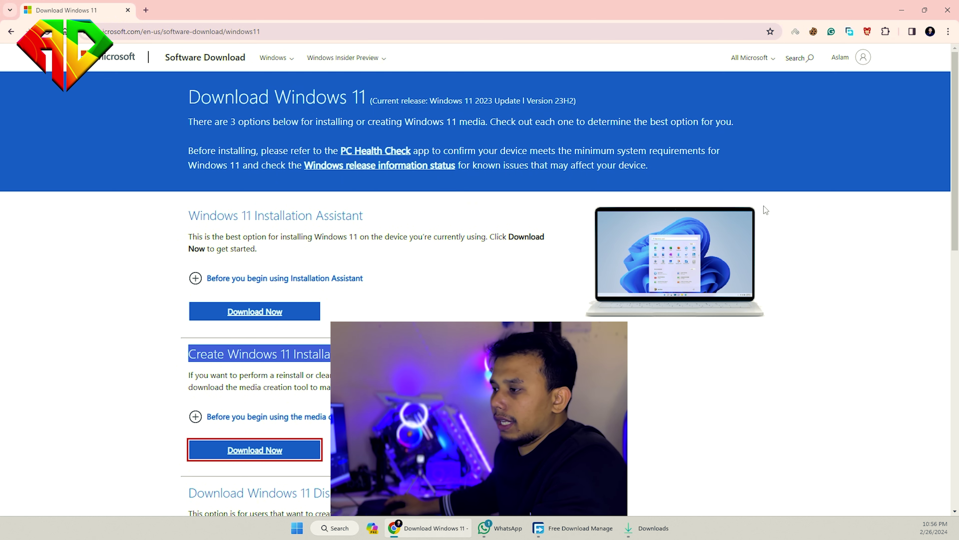
{"action": "scroll", "coordinate": [370, 181], "scroll_direction": "down", "scroll_amount": 5}
{"action": "scroll", "coordinate": [565, 215], "scroll_direction": "down", "scroll_amount": 1}
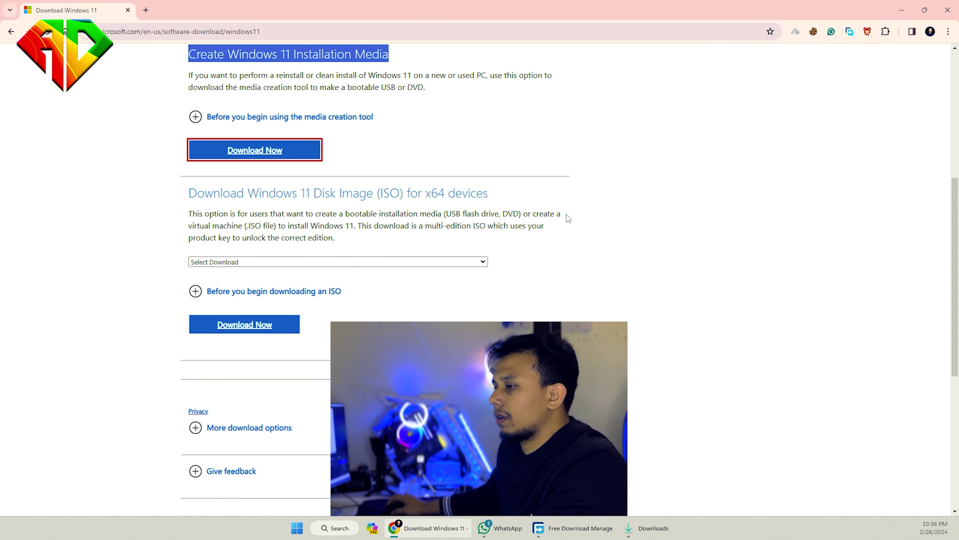
{"action": "scroll", "coordinate": [670, 222], "scroll_direction": "up", "scroll_amount": 5}
{"action": "scroll", "coordinate": [670, 222], "scroll_direction": "down", "scroll_amount": 4}
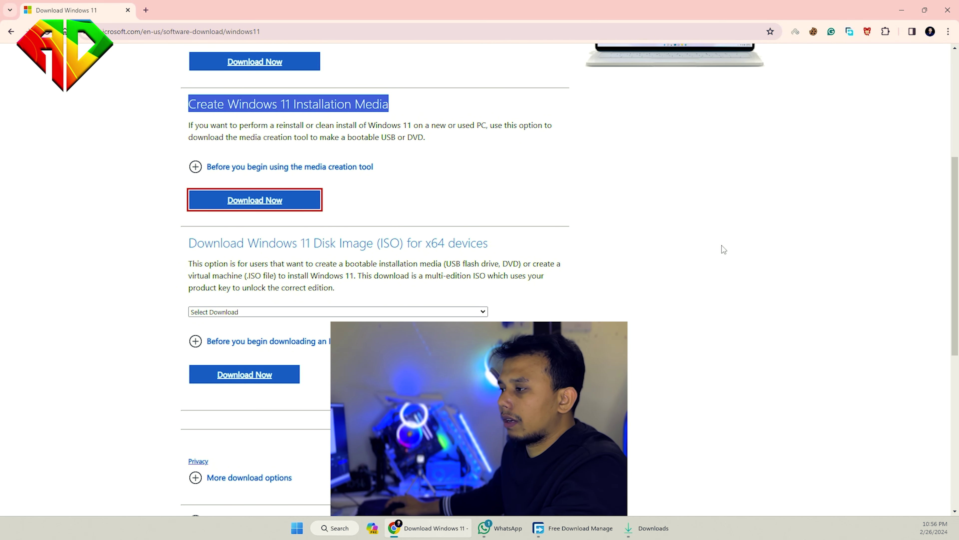
Step: Choose Windows 11 (multi-edition ISO for x64 devices) as the disk image and request its download
{"action": "scroll", "coordinate": [402, 227], "scroll_direction": "down", "scroll_amount": 2}
{"action": "left_click", "coordinate": [416, 212]}
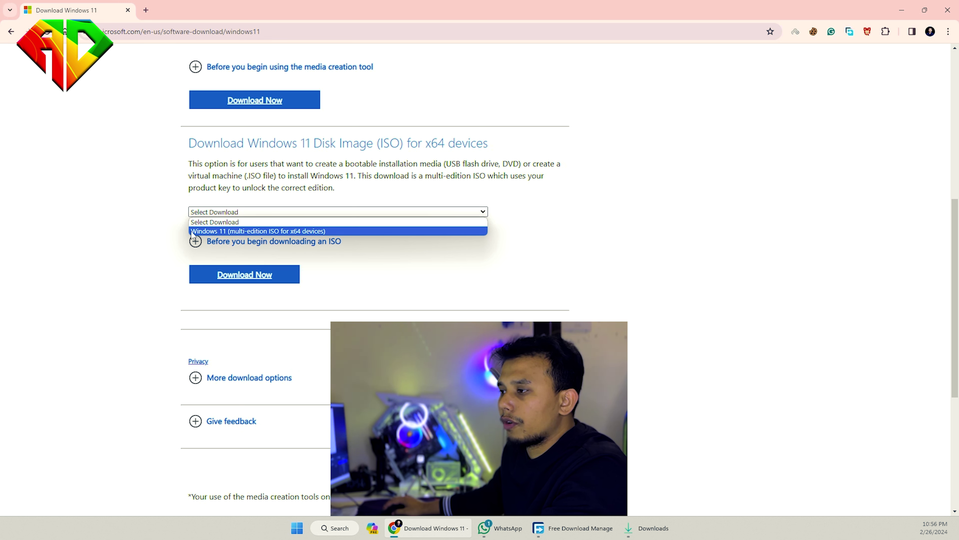
{"action": "left_click", "coordinate": [333, 231]}
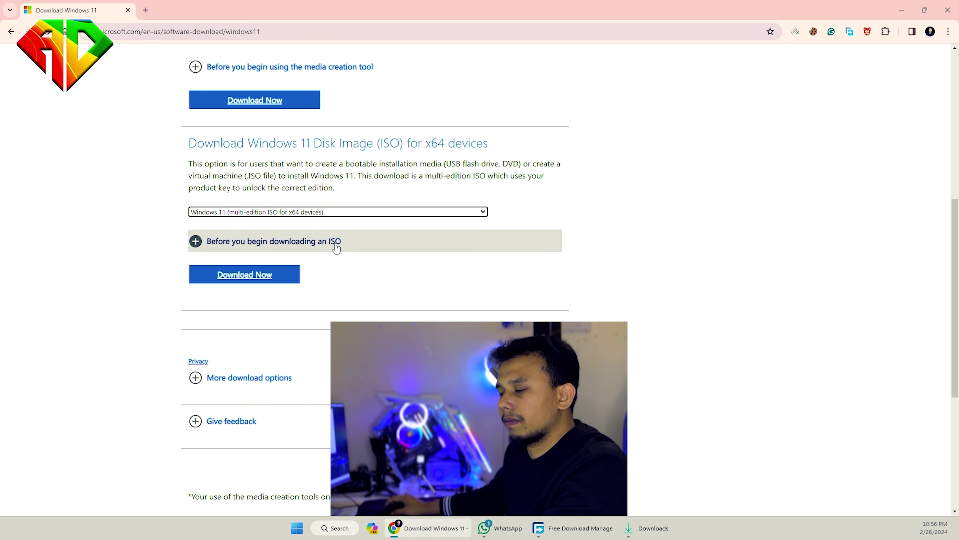
{"action": "left_click", "coordinate": [277, 273]}
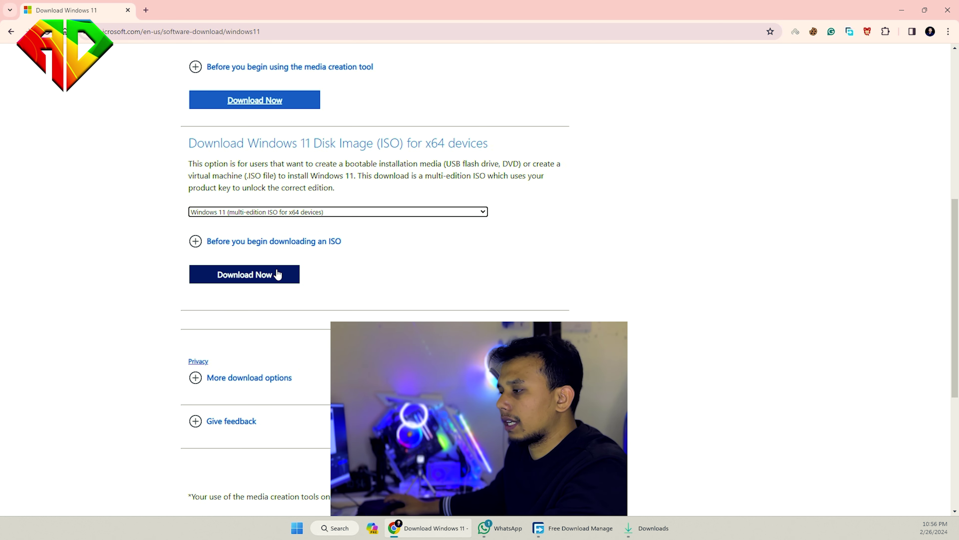
{"action": "left_click", "coordinate": [275, 276]}
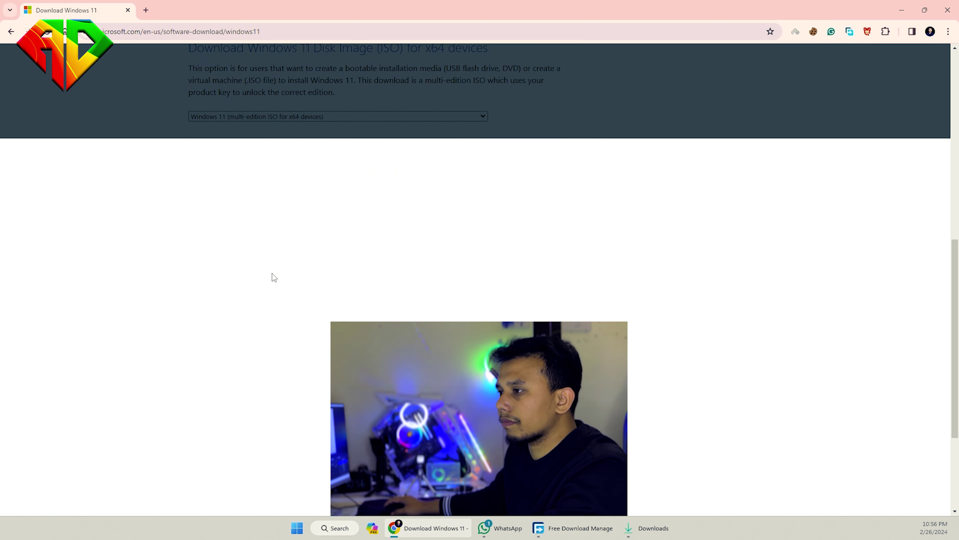
Step: Set the product language of the Windows 11 ISO to English International and confirm it
{"action": "scroll", "coordinate": [604, 275], "scroll_direction": "down", "scroll_amount": 2}
{"action": "scroll", "coordinate": [310, 253], "scroll_direction": "up", "scroll_amount": 2}
{"action": "left_click", "coordinate": [307, 227]}
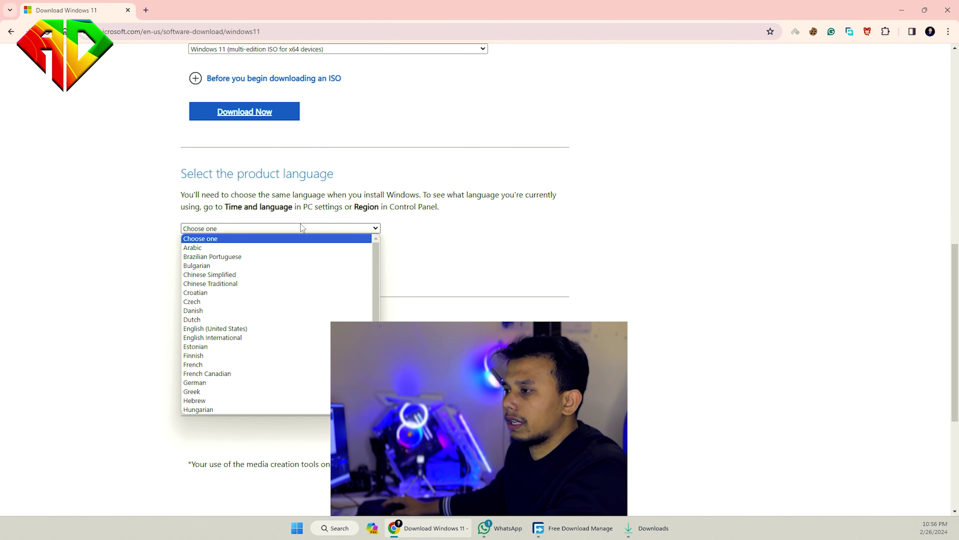
{"action": "left_click", "coordinate": [265, 336]}
{"action": "left_click", "coordinate": [211, 271]}
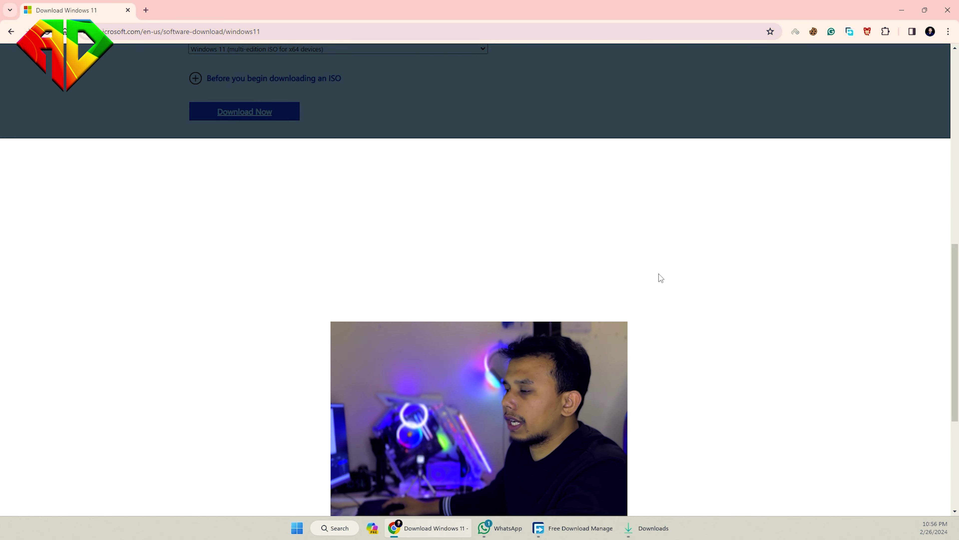
Step: Start the 64-bit Windows 11 download as Win11_23H2_EnglishInternational_x64v2.iso in Free Download Manager
{"action": "scroll", "coordinate": [491, 299], "scroll_direction": "down", "scroll_amount": 2}
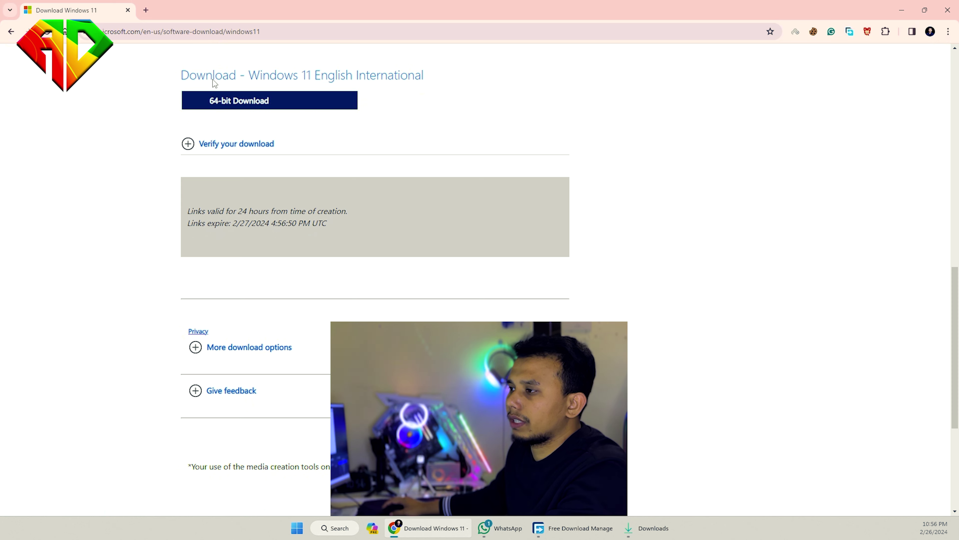
{"action": "left_click", "coordinate": [276, 103]}
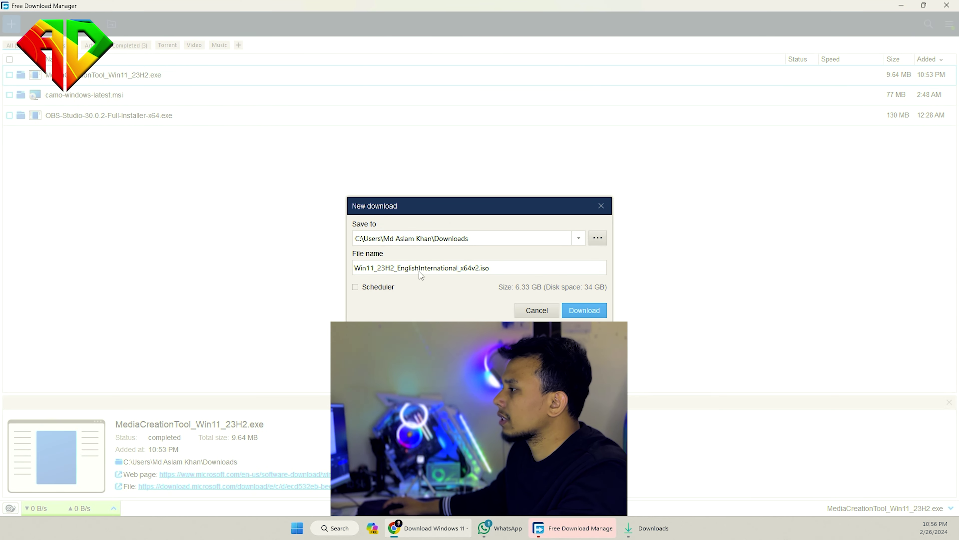
{"action": "left_click", "coordinate": [593, 311]}
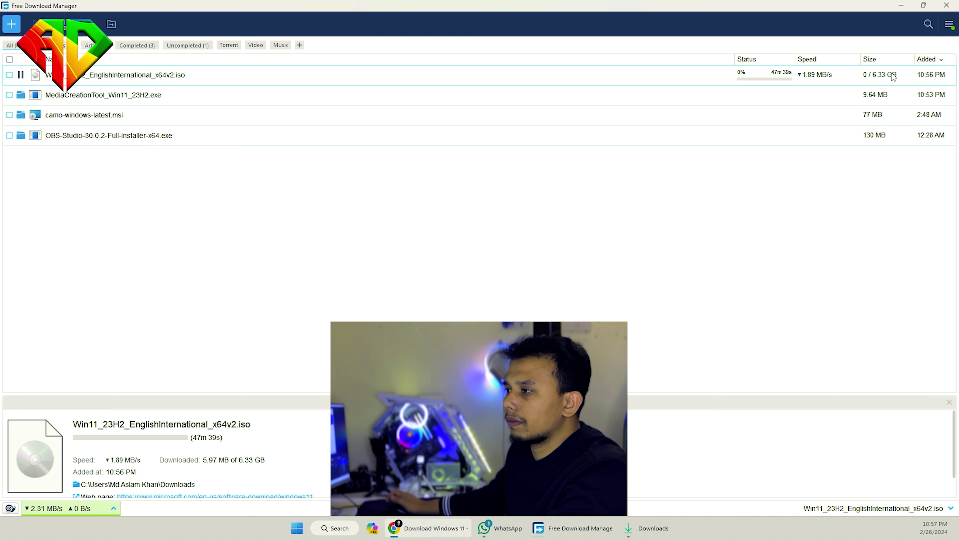
Step: Return to the browser, open Microsoft's Windows 10 download page and examine the Create Windows 10 installation media section
{"action": "left_click", "coordinate": [902, 5]}
{"action": "scroll", "coordinate": [717, 100], "scroll_direction": "up", "scroll_amount": 8}
{"action": "scroll", "coordinate": [479, 280], "scroll_direction": "up", "scroll_amount": 5}
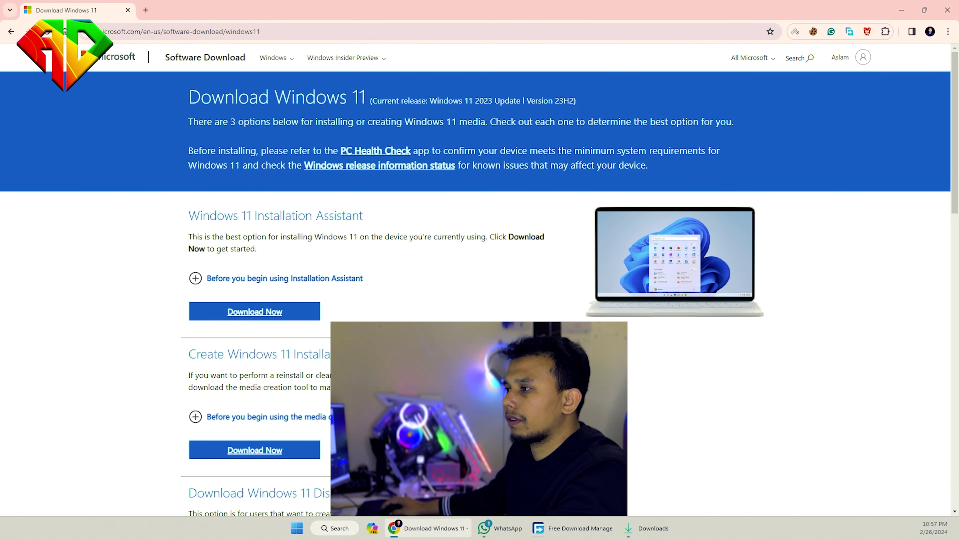
{"action": "left_click", "coordinate": [296, 57]}
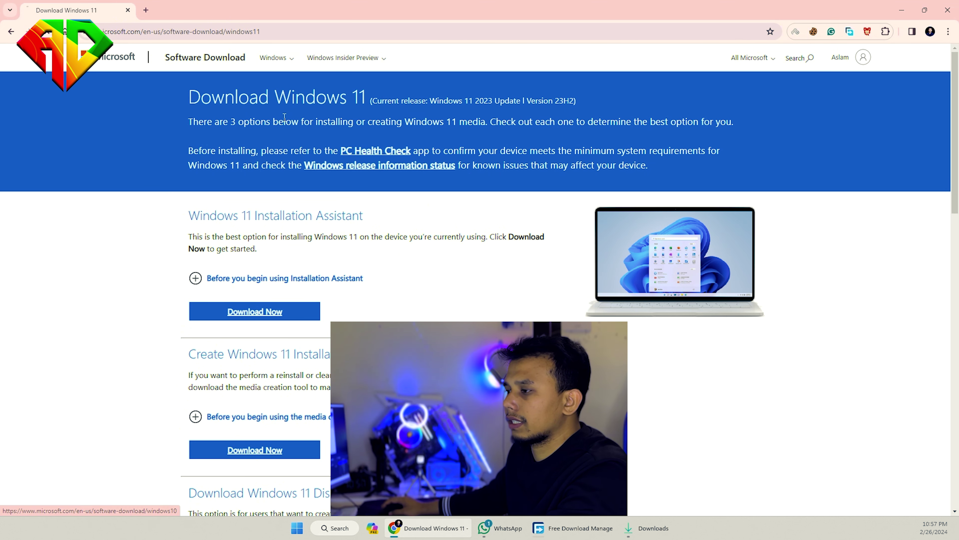
{"action": "scroll", "coordinate": [159, 275], "scroll_direction": "down", "scroll_amount": 2}
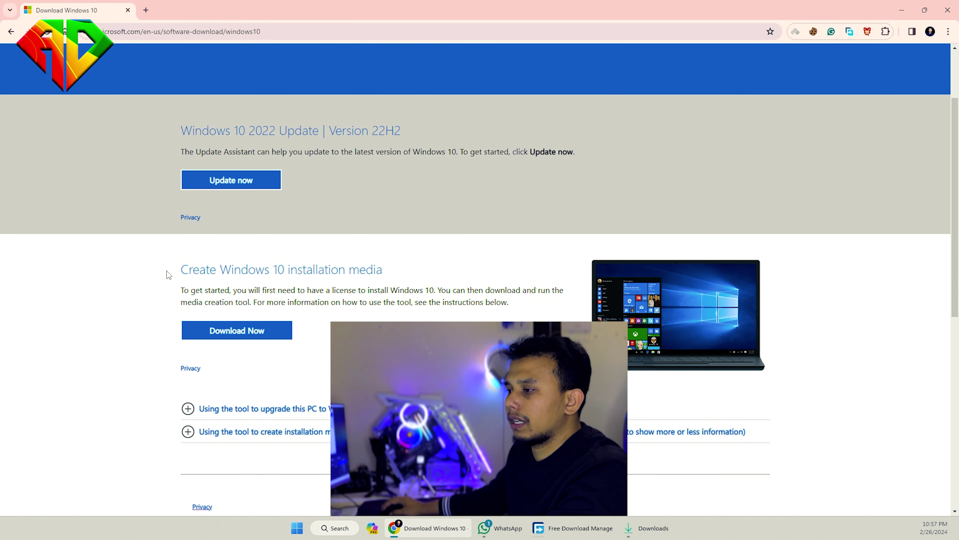
{"action": "left_click_drag", "start_coordinate": [194, 270], "coordinate": [378, 268]}
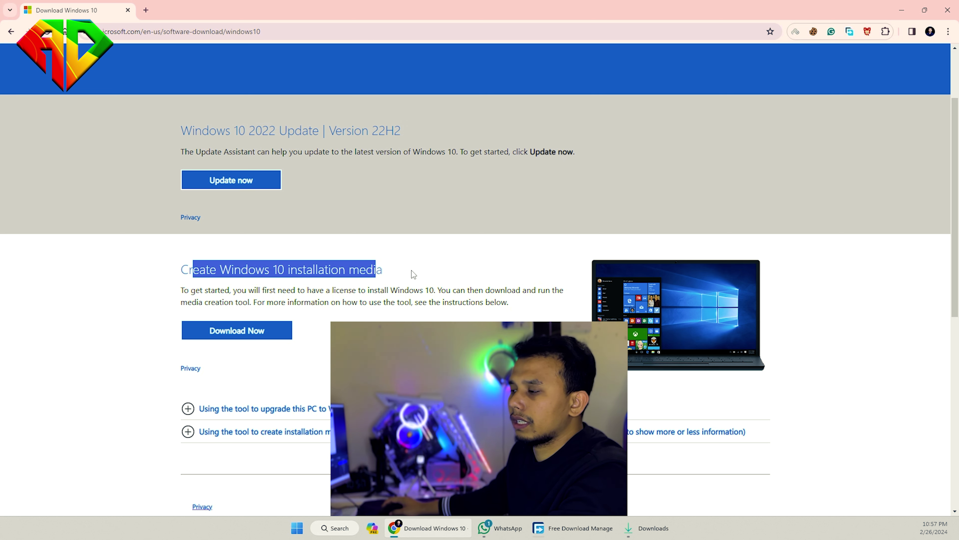
{"action": "left_click", "coordinate": [389, 274]}
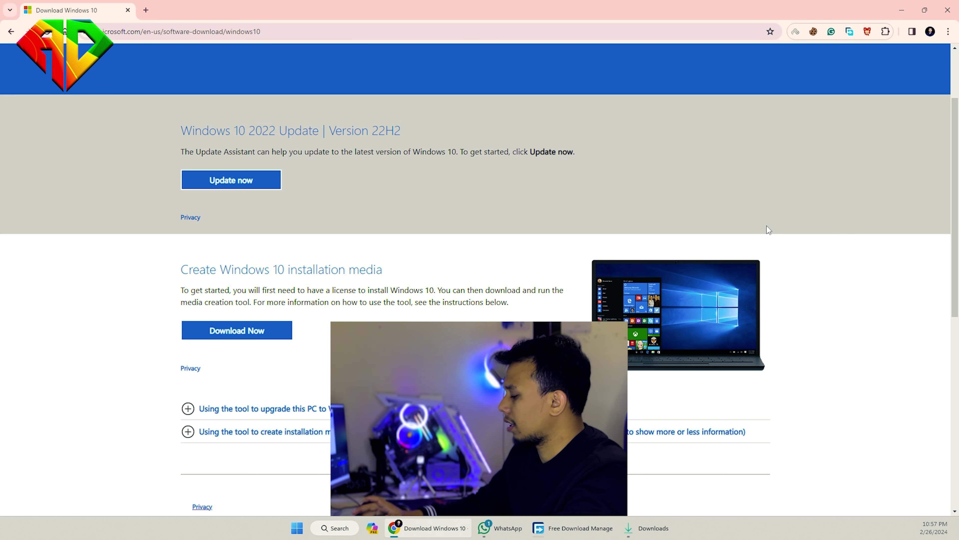
Step: Emulate a mobile device with the developer tools, reload the page to reach the Windows 10 ISO download, and close the tools
{"action": "key", "text": "ctrl+shift+i"}
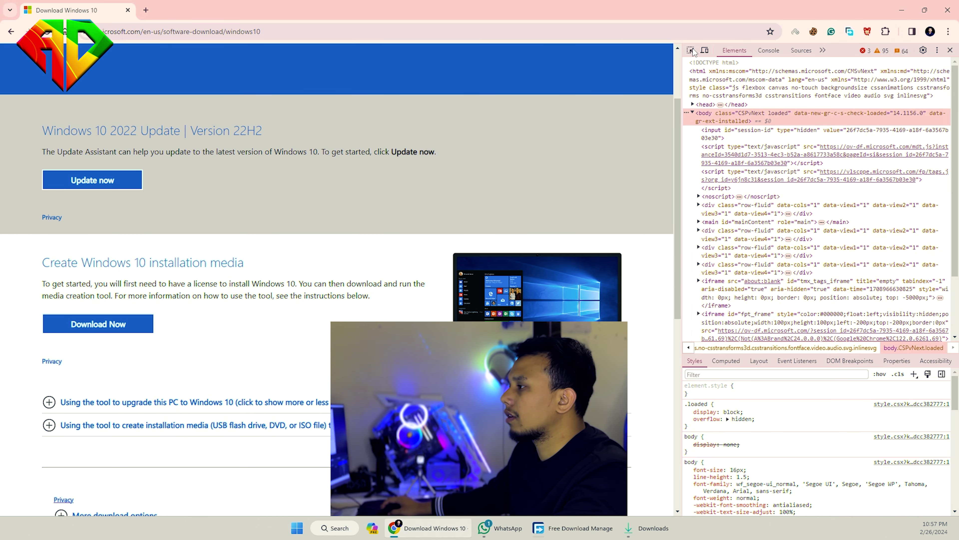
{"action": "left_click", "coordinate": [706, 51]}
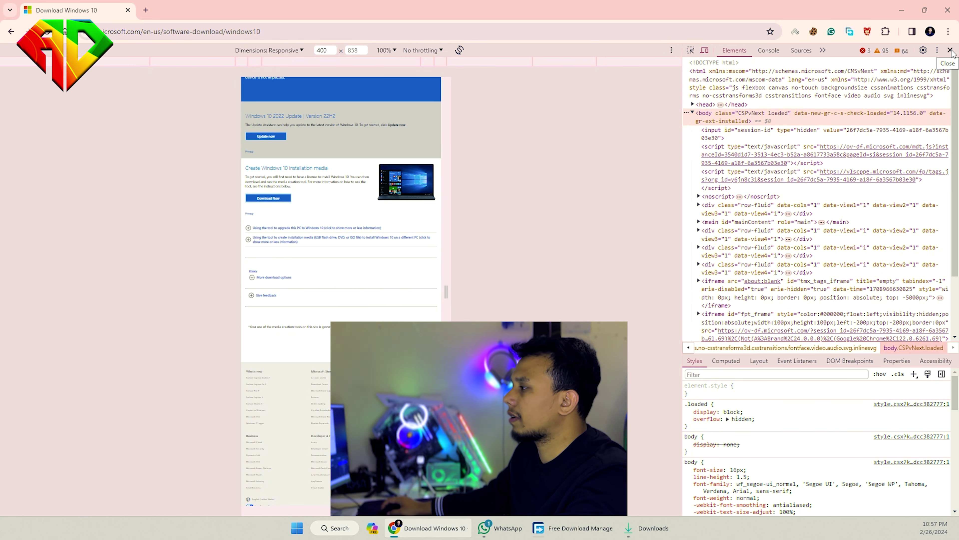
{"action": "left_click", "coordinate": [49, 34]}
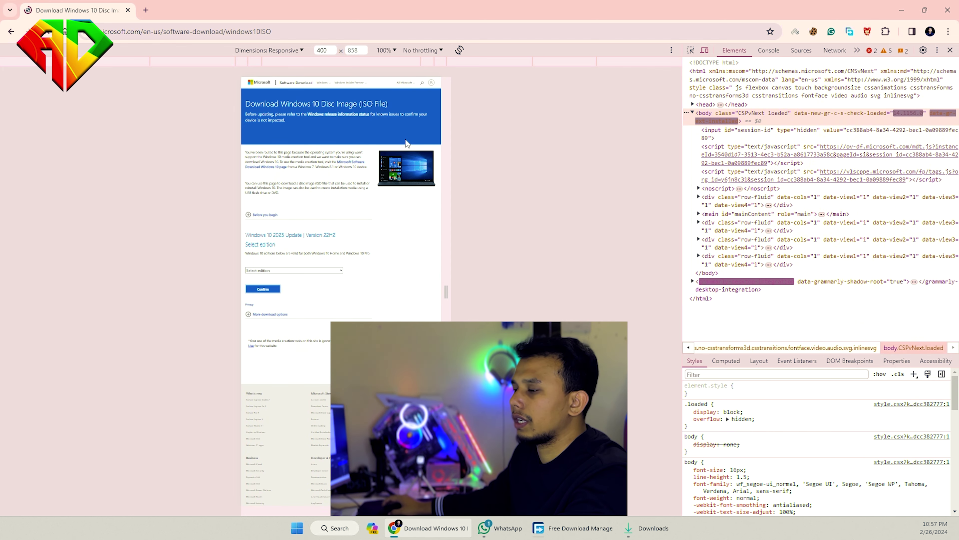
{"action": "left_click", "coordinate": [950, 50]}
Step: Select Windows 10 (multi-edition ISO) as the edition under Windows 10 2023 Update and confirm it
{"action": "scroll", "coordinate": [209, 249], "scroll_direction": "down", "scroll_amount": 5}
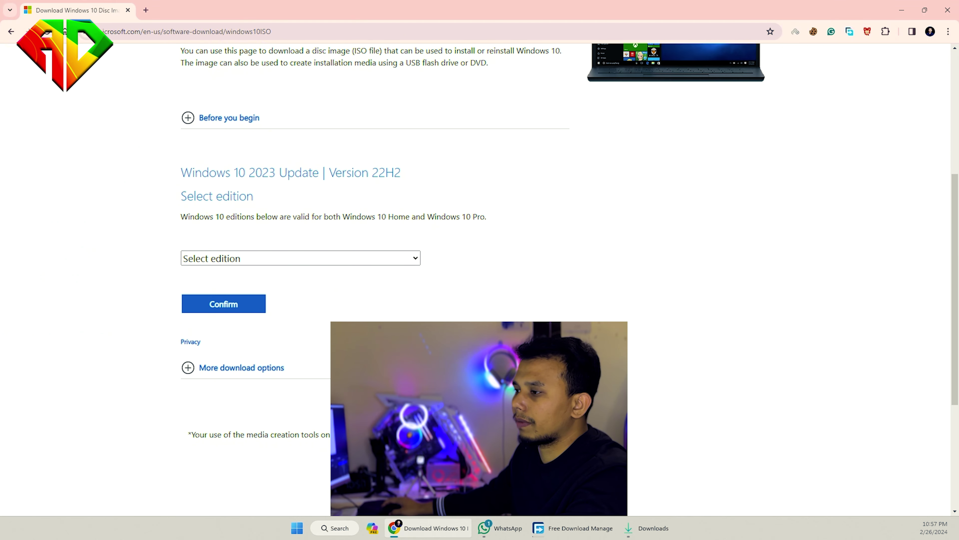
{"action": "left_click_drag", "start_coordinate": [183, 174], "coordinate": [200, 175]}
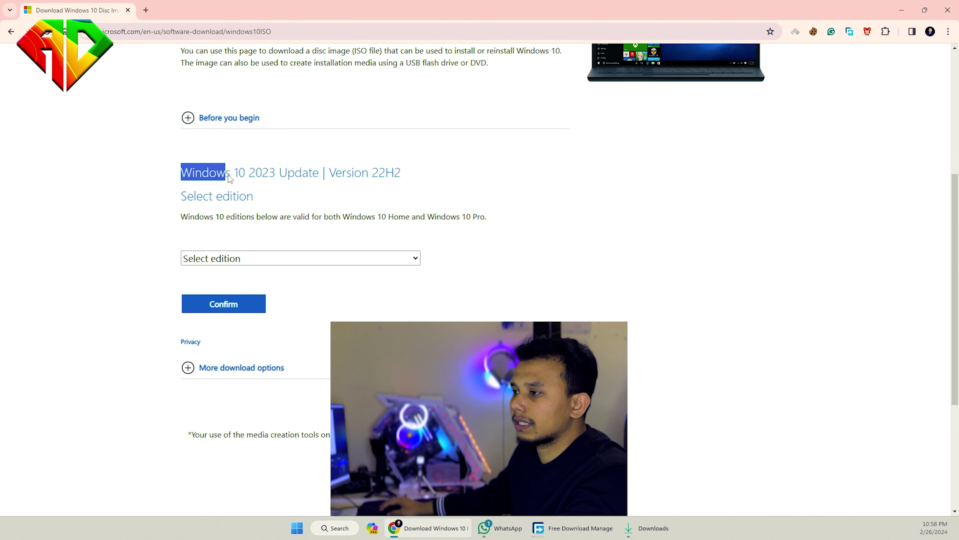
{"action": "left_click_drag", "start_coordinate": [306, 180], "coordinate": [370, 176]}
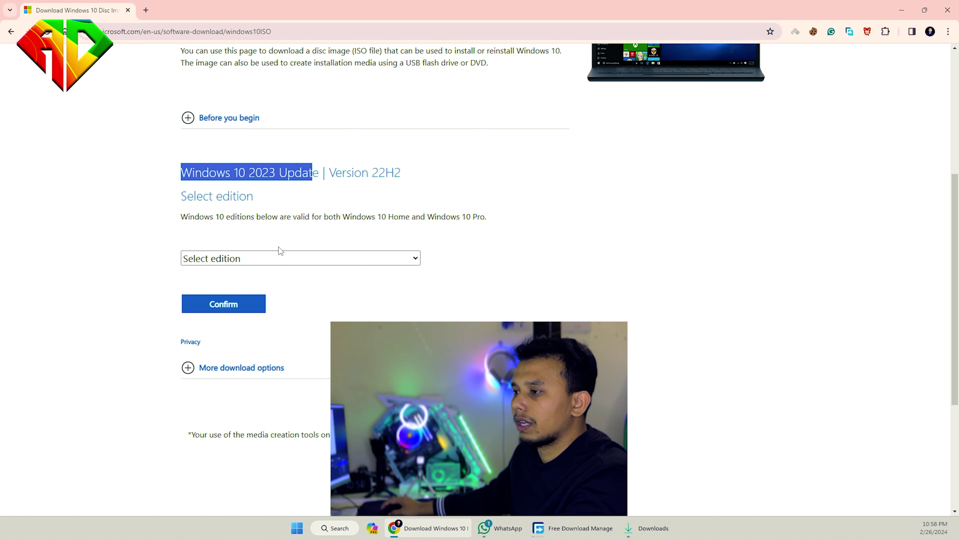
{"action": "left_click", "coordinate": [269, 262]}
{"action": "left_click", "coordinate": [249, 286]}
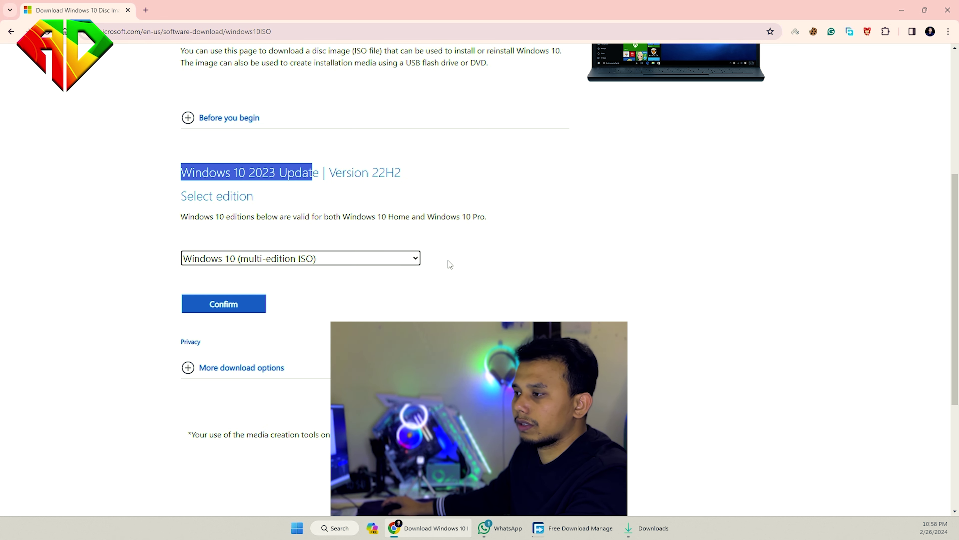
{"action": "scroll", "coordinate": [450, 263], "scroll_direction": "down", "scroll_amount": 1}
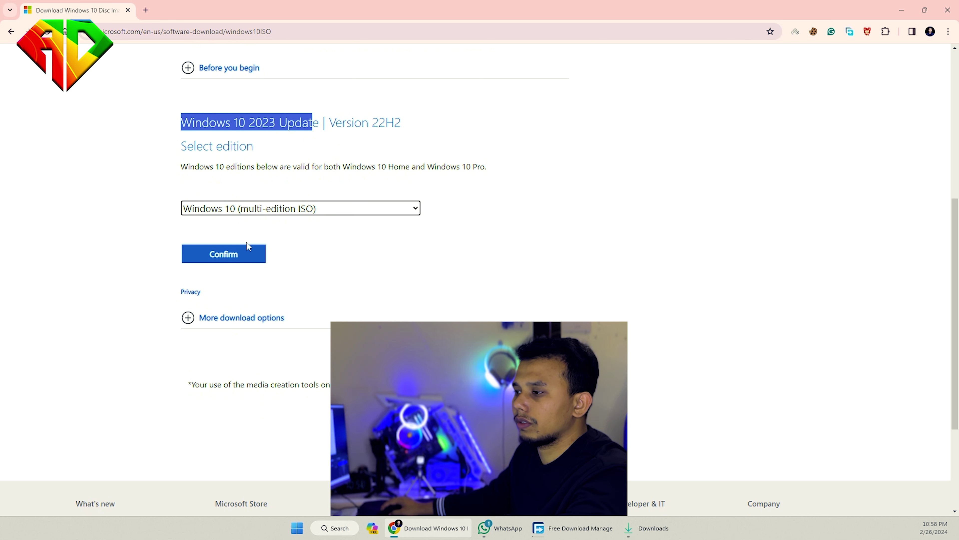
{"action": "left_click", "coordinate": [225, 253]}
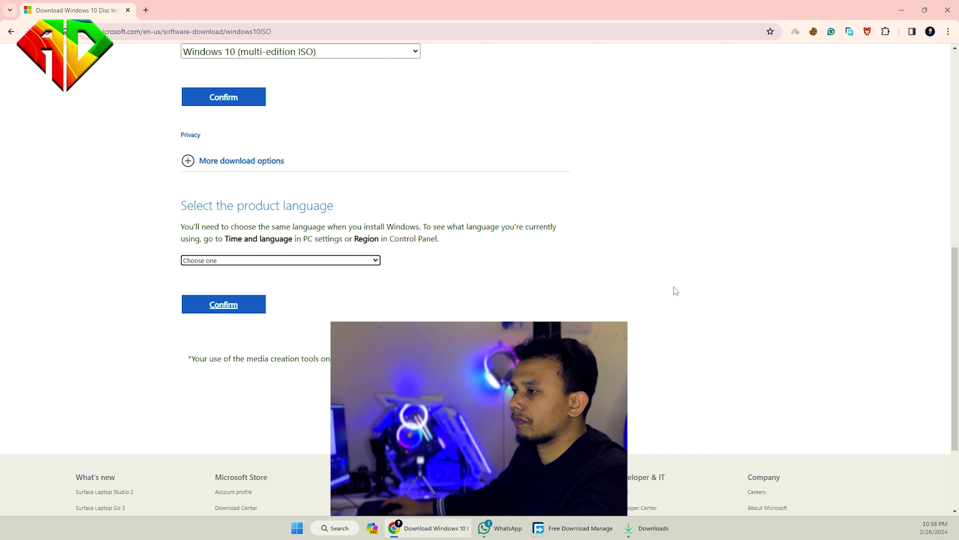
Step: Set the product language of the Windows 10 ISO to English International and confirm it
{"action": "left_click", "coordinate": [339, 260]}
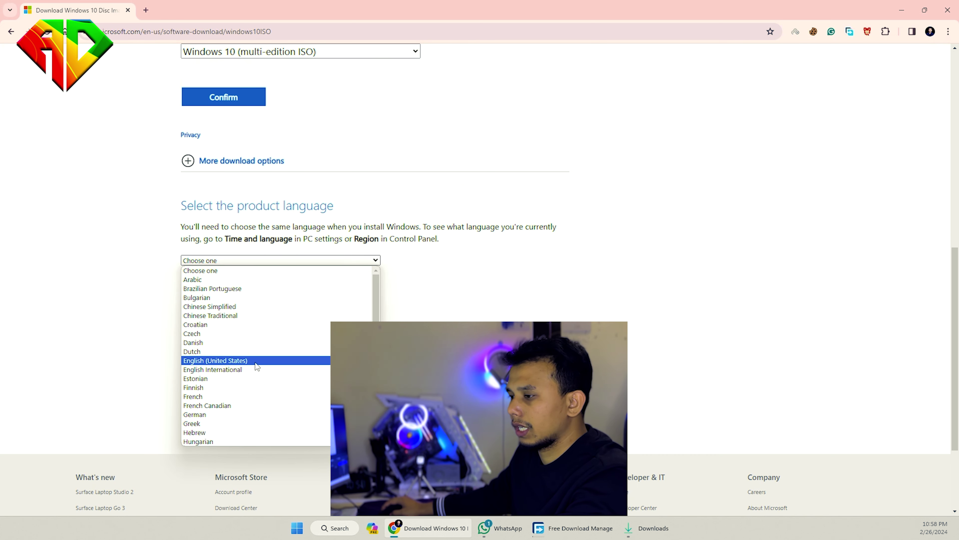
{"action": "left_click", "coordinate": [251, 369]}
{"action": "left_click", "coordinate": [246, 308]}
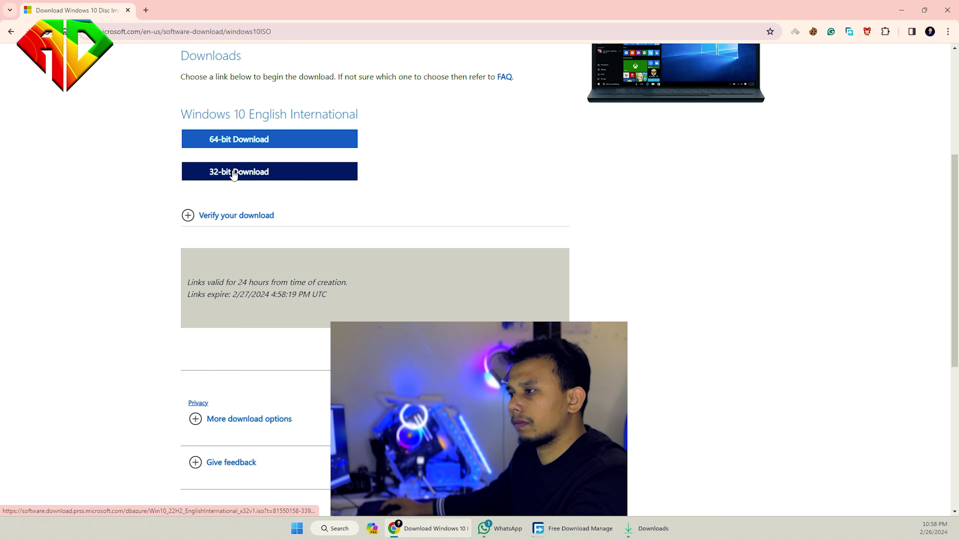
Step: Add the 64-bit Windows 10 ISO download to Free Download Manager and return to the browser page
{"action": "left_click", "coordinate": [235, 143]}
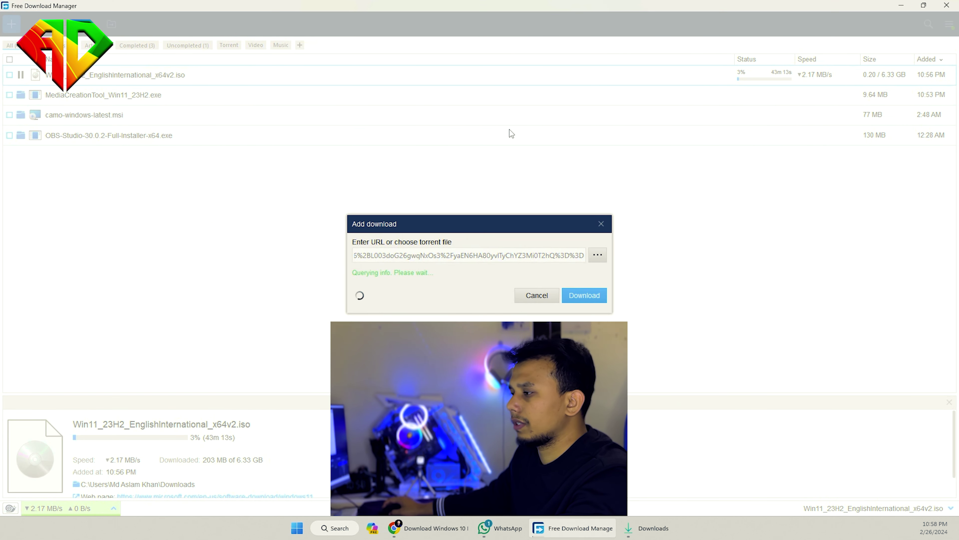
{"action": "left_click", "coordinate": [576, 307]}
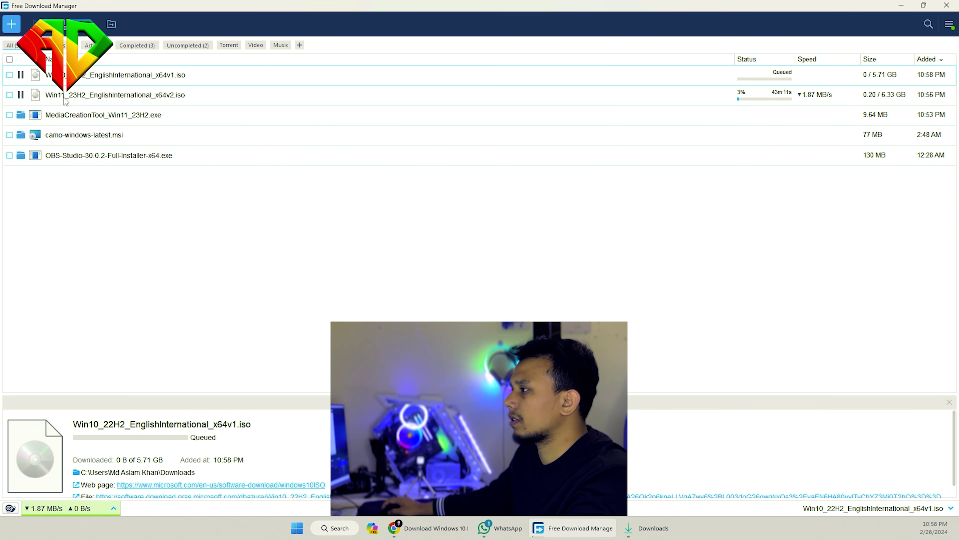
{"action": "left_click", "coordinate": [21, 74]}
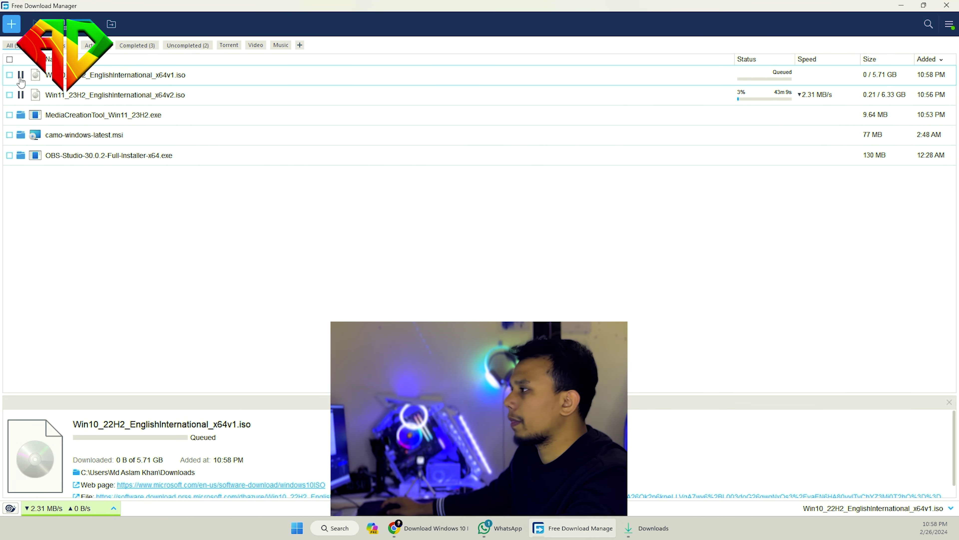
{"action": "left_click", "coordinate": [904, 5]}
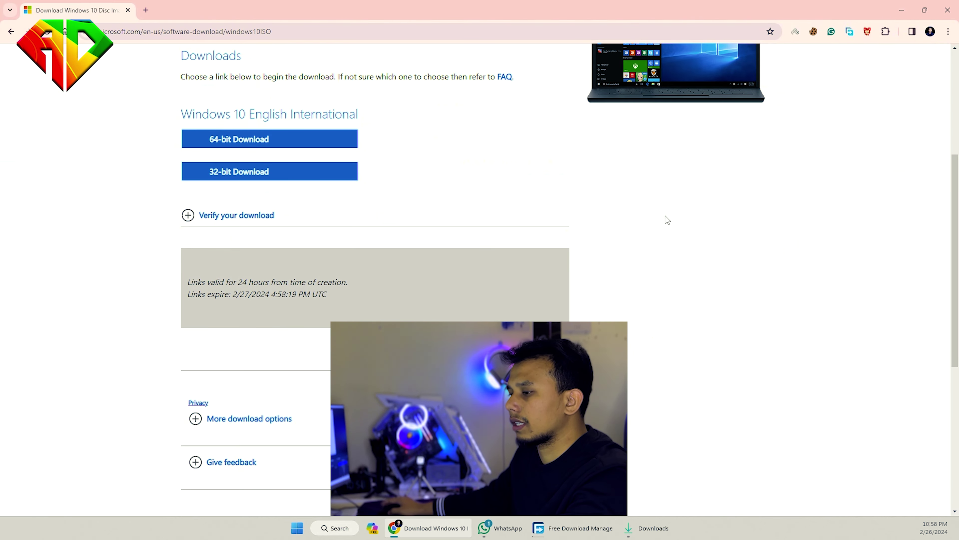
{"action": "scroll", "coordinate": [686, 228], "scroll_direction": "up", "scroll_amount": 1}
{"action": "scroll", "coordinate": [685, 229], "scroll_direction": "down", "scroll_amount": 6}
{"action": "scroll", "coordinate": [687, 230], "scroll_direction": "up", "scroll_amount": 10}
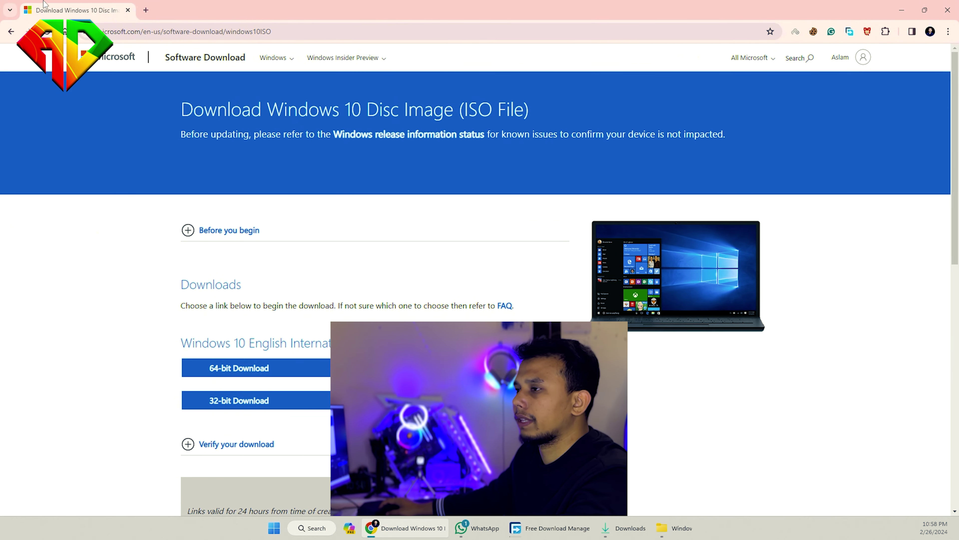
Step: Close the Windows 10 download page and open rufus.ie/en in a new tab
{"action": "left_click", "coordinate": [145, 9]}
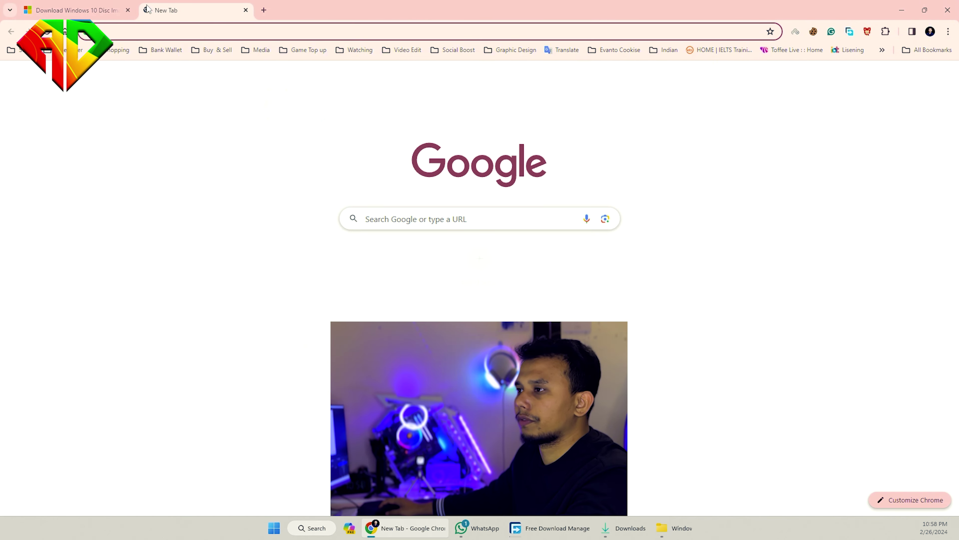
{"action": "left_click", "coordinate": [127, 10]}
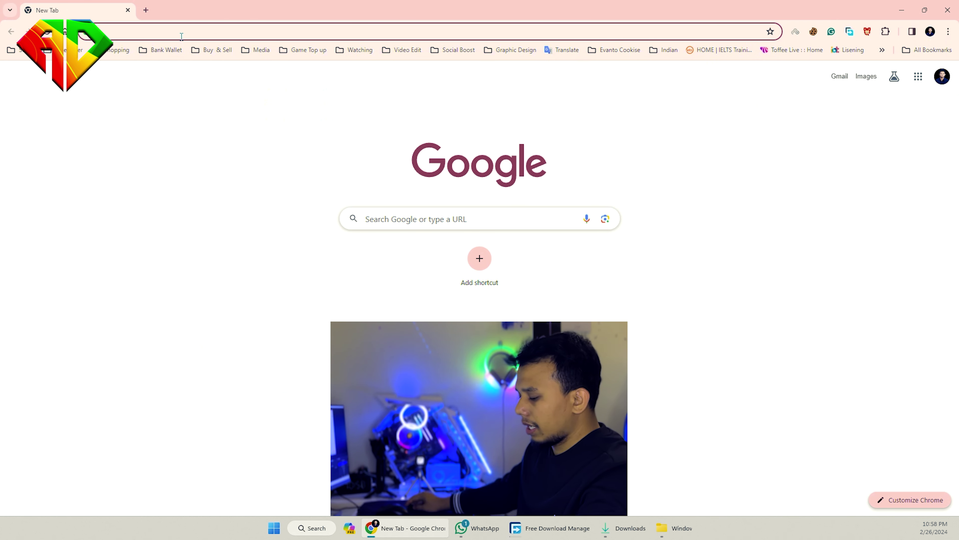
{"action": "type", "text": "rufus.ie/en"}
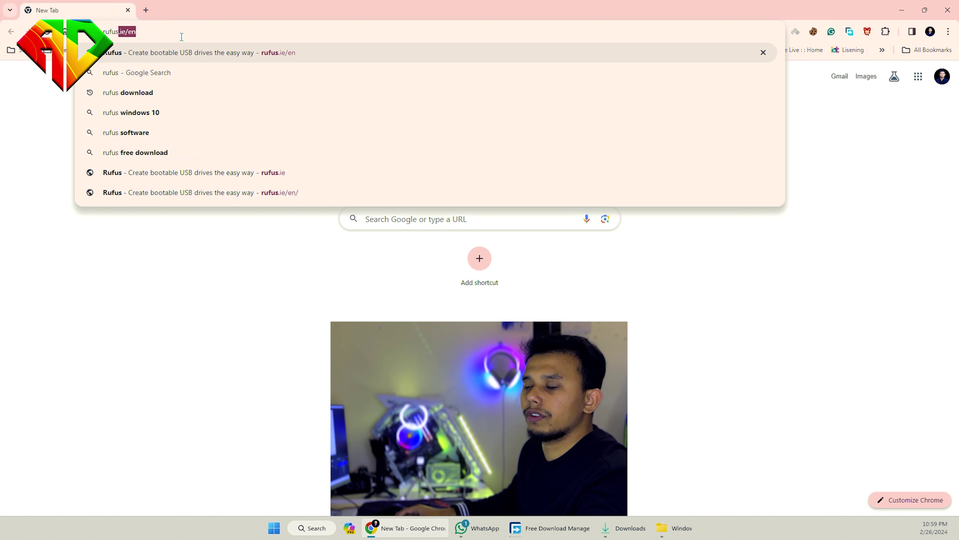
{"action": "key", "text": "Return"}
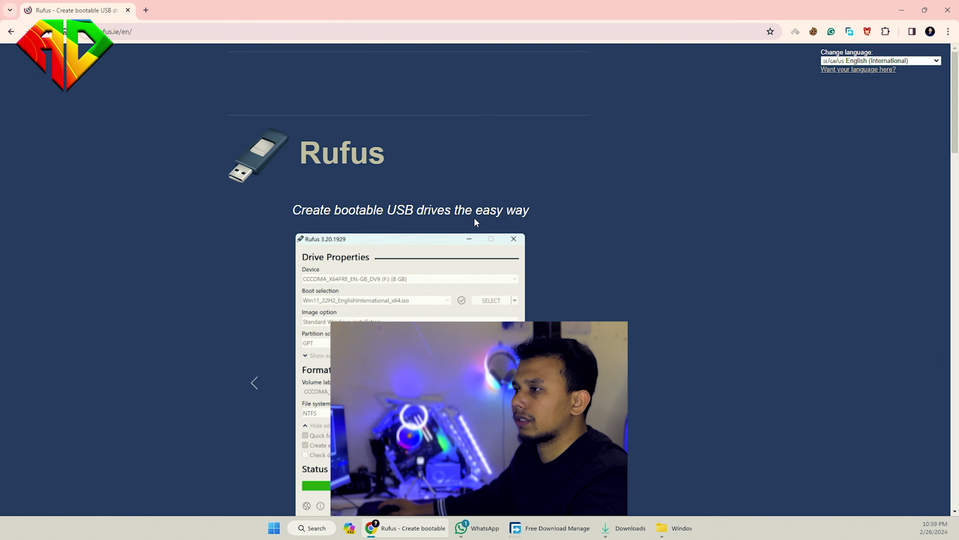
Step: Search Google for rufus in another new tab
{"action": "left_click", "coordinate": [147, 10]}
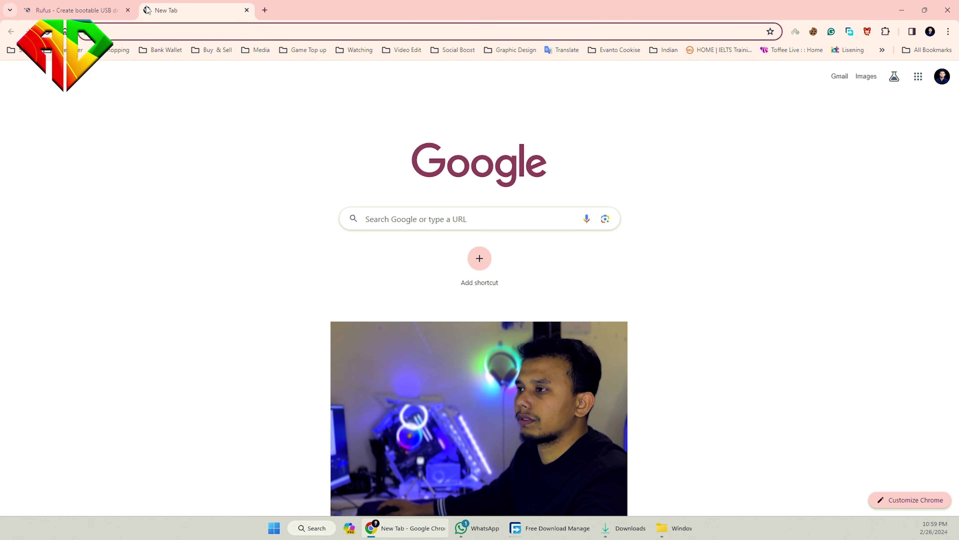
{"action": "left_click", "coordinate": [80, 9]}
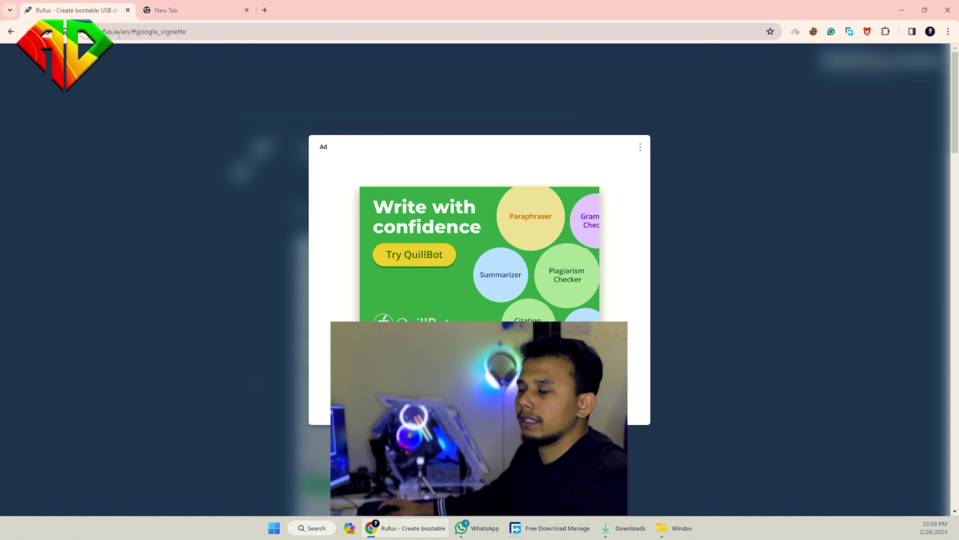
{"action": "left_click", "coordinate": [166, 10]}
{"action": "left_click", "coordinate": [163, 27]}
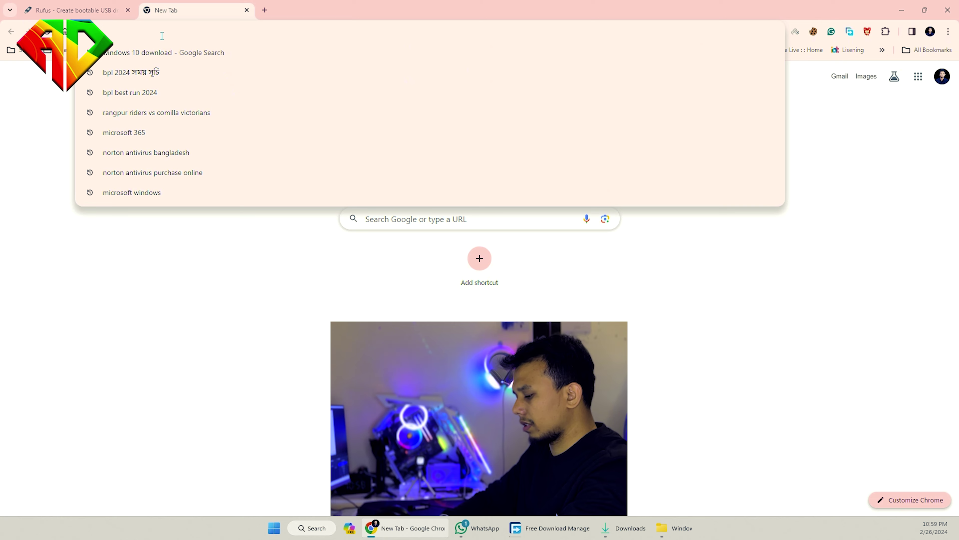
{"action": "type", "text": "rufu"}
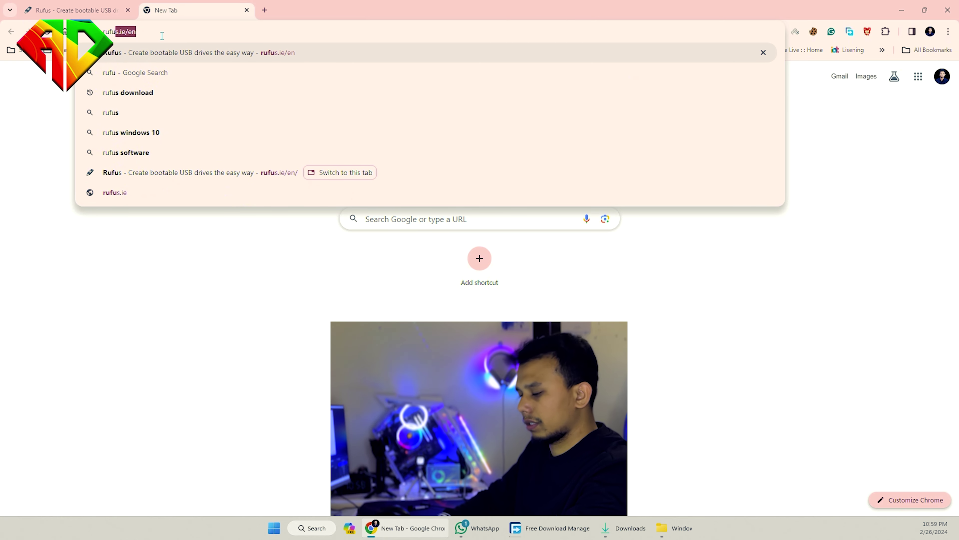
{"action": "type", "text": "s"}
{"action": "key", "text": "Return"}
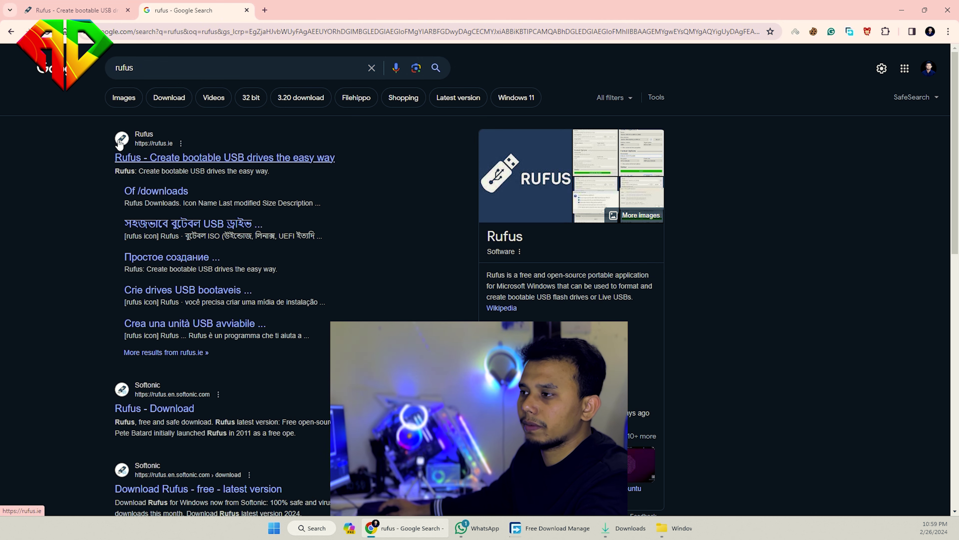
Step: Open the official Rufus website from the search results and add the rufus-4.4.exe download to Free Download Manager
{"action": "left_click", "coordinate": [141, 157]}
{"action": "scroll", "coordinate": [465, 213], "scroll_direction": "down", "scroll_amount": 10}
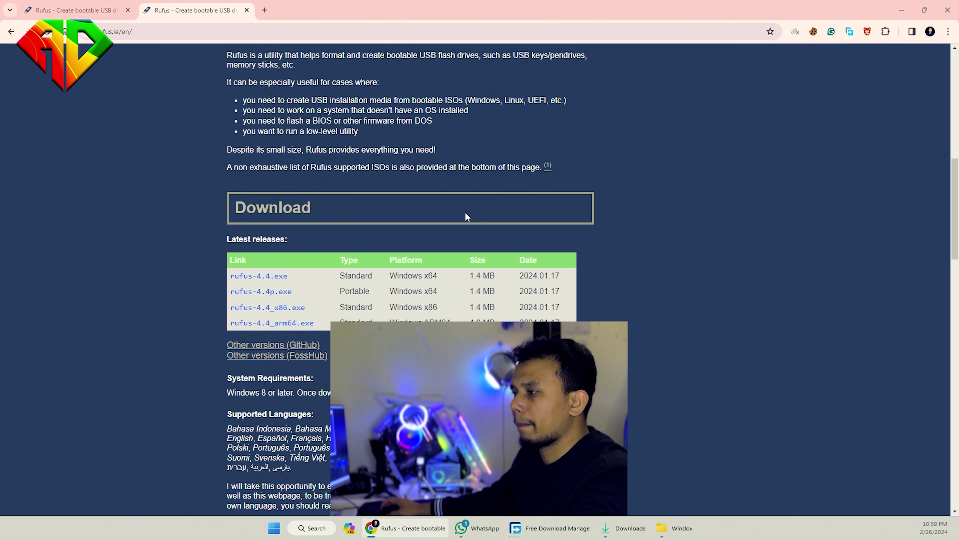
{"action": "scroll", "coordinate": [467, 217], "scroll_direction": "down", "scroll_amount": 3}
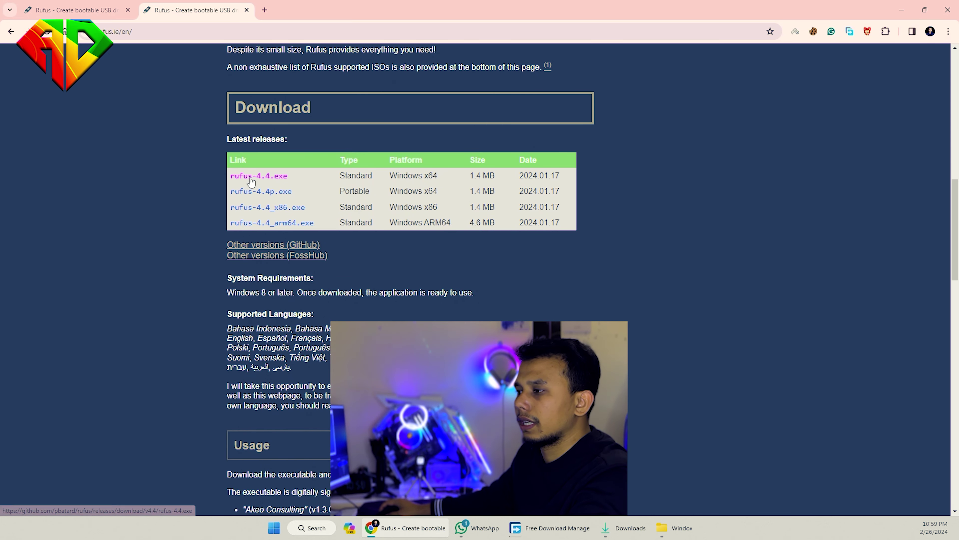
{"action": "left_click", "coordinate": [268, 180]}
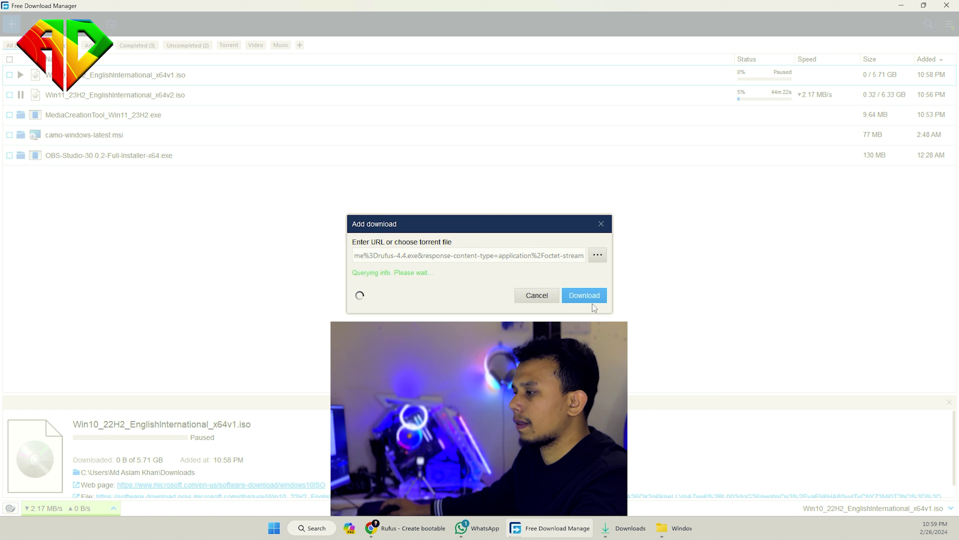
{"action": "left_click", "coordinate": [593, 310]}
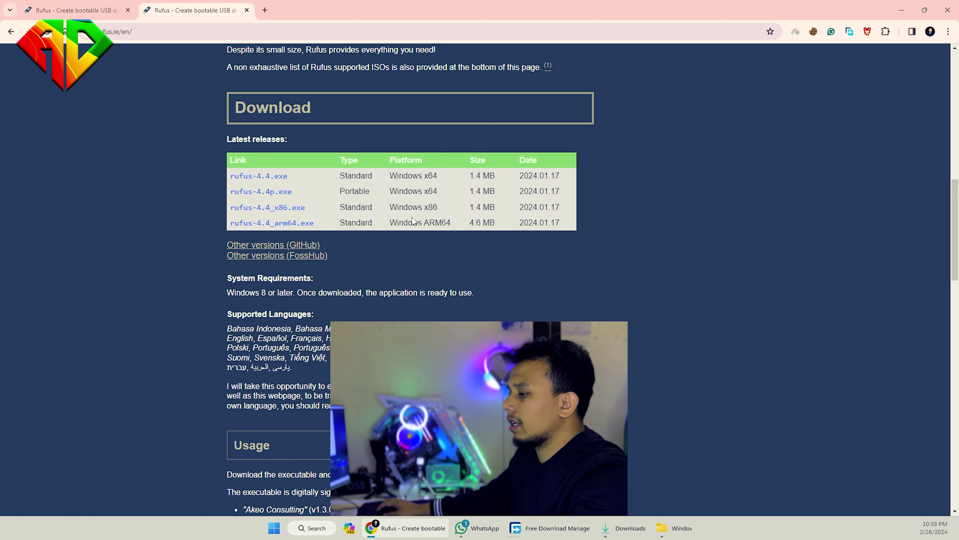
Step: Check the Rufus download in Free Download Manager and look at the Windows software folder on drive D
{"action": "key", "text": "alt+Tab"}
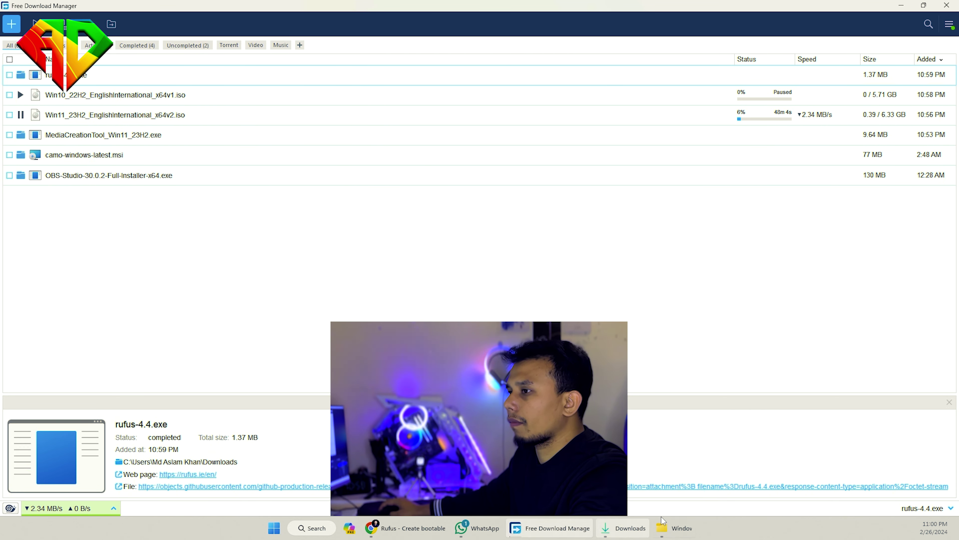
{"action": "left_click", "coordinate": [674, 528]}
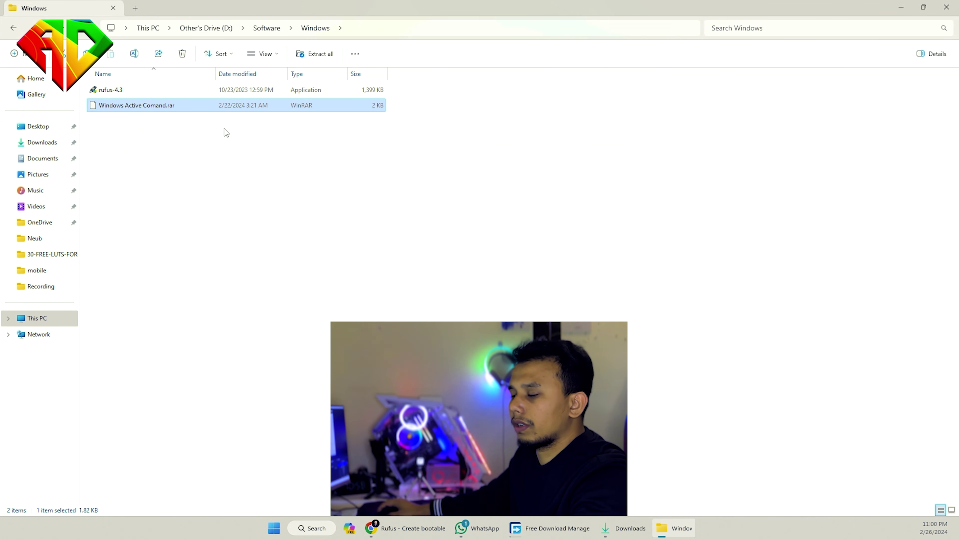
{"action": "key", "text": "Delete"}
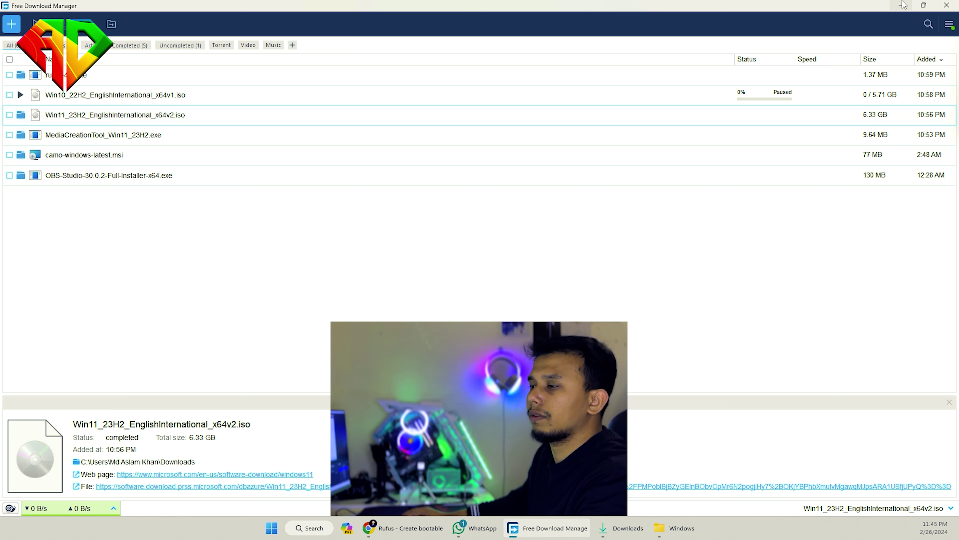
Step: Minimize Free Download Manager, launch rufus-4.4 from the Downloads folder and reposition the Rufus window
{"action": "left_click", "coordinate": [902, 5]}
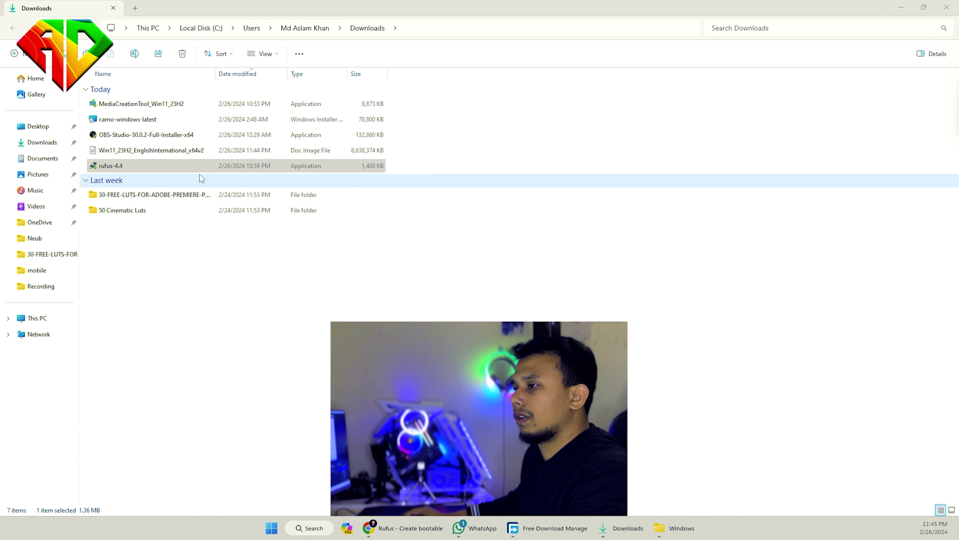
{"action": "double_click", "coordinate": [163, 169]}
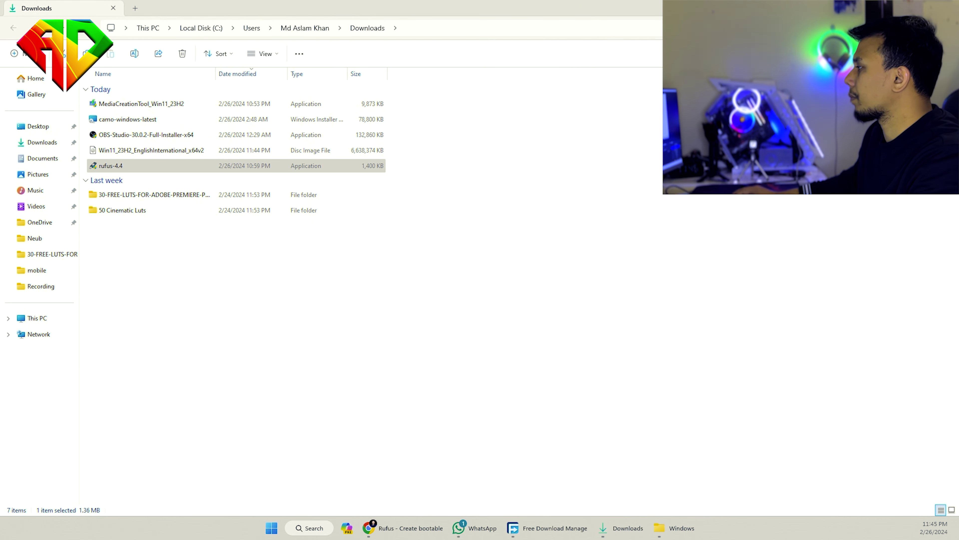
{"action": "left_click_drag", "start_coordinate": [611, 198], "coordinate": [450, 151]}
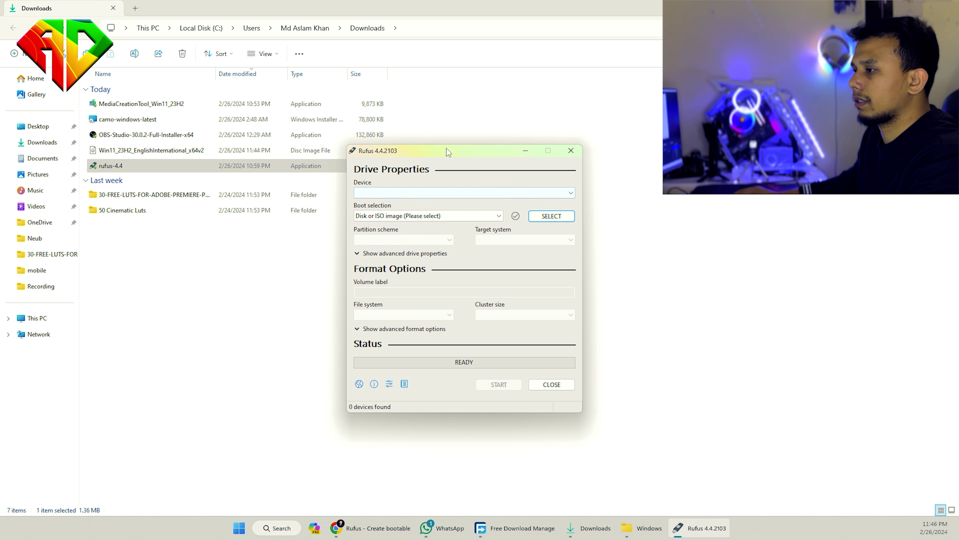
{"action": "left_click_drag", "start_coordinate": [448, 152], "coordinate": [361, 159]}
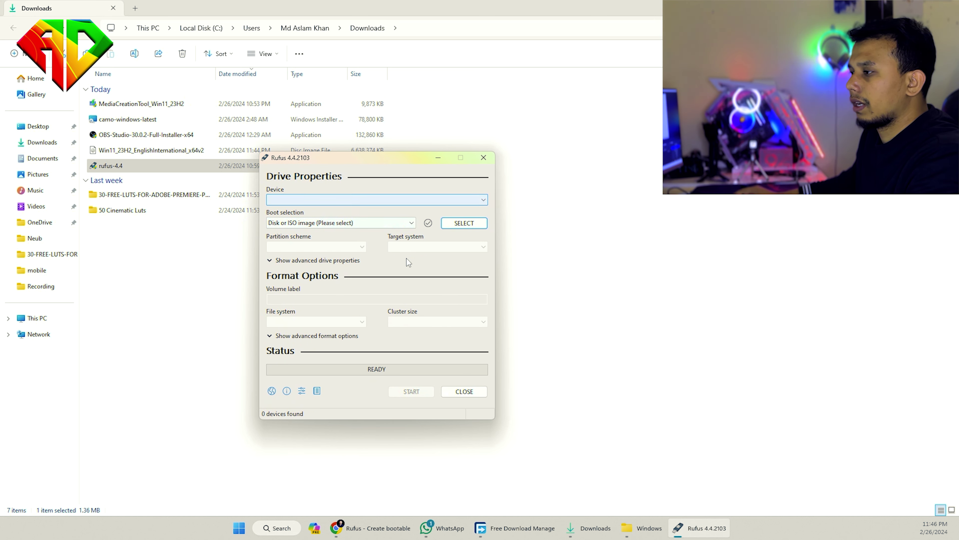
Step: Select the 32 GB USB drive CCCOMA_X64FRE_EN-GB_DV9 (G:) as the Rufus device
{"action": "left_click", "coordinate": [465, 226]}
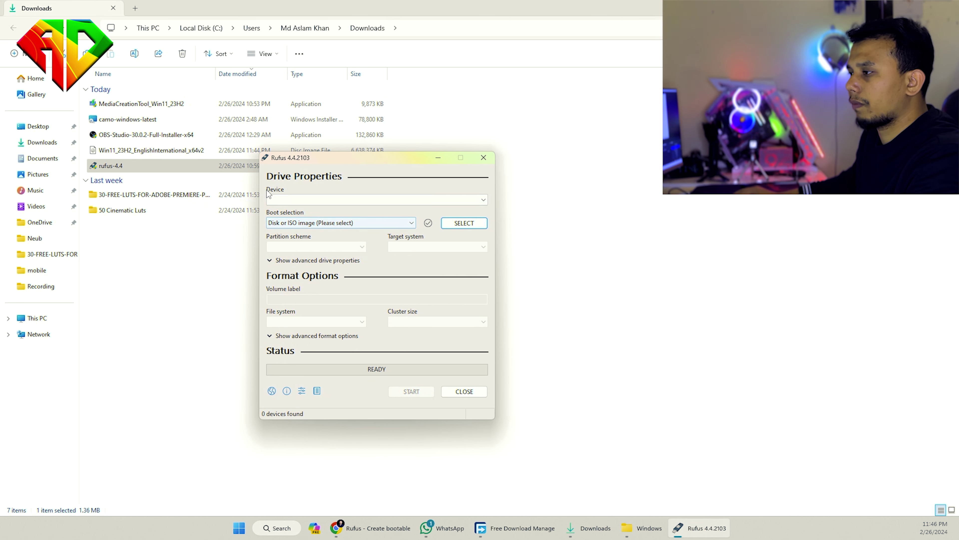
{"action": "left_click", "coordinate": [476, 203]}
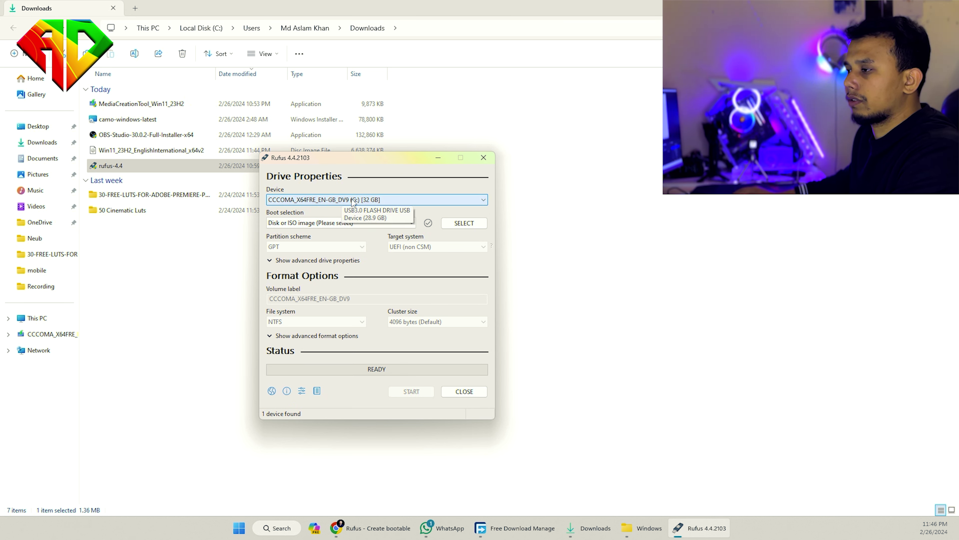
{"action": "left_click", "coordinate": [374, 203]}
{"action": "left_click", "coordinate": [427, 199]}
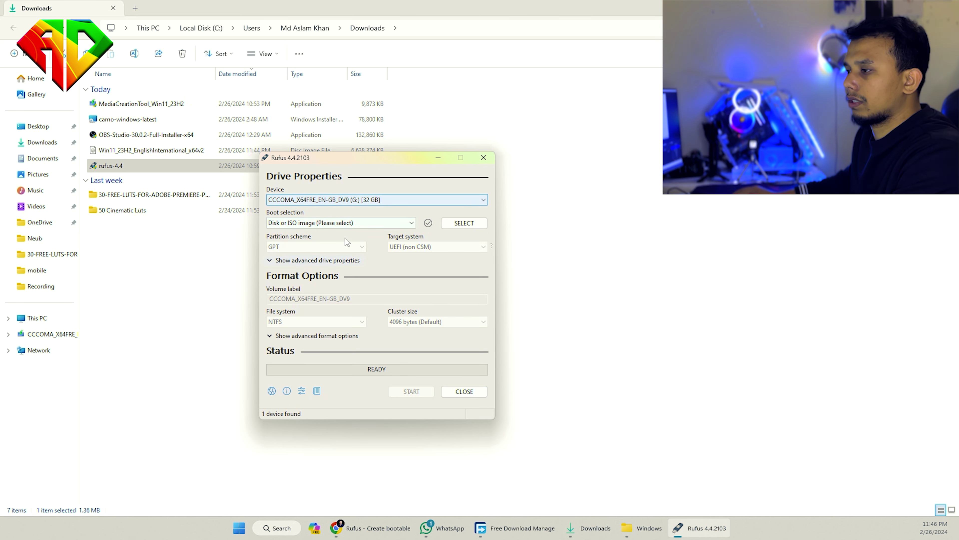
{"action": "left_click", "coordinate": [482, 201]}
{"action": "left_click", "coordinate": [374, 208]}
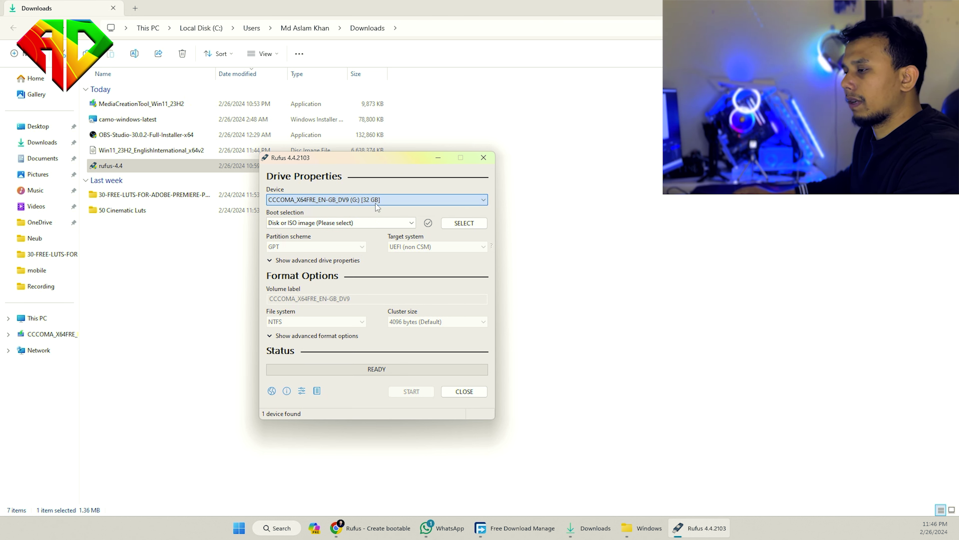
Step: Set the boot selection to Disk or ISO image and load Win11_23H2_EnglishInternational_x64v2.iso from Downloads
{"action": "left_click", "coordinate": [379, 222]}
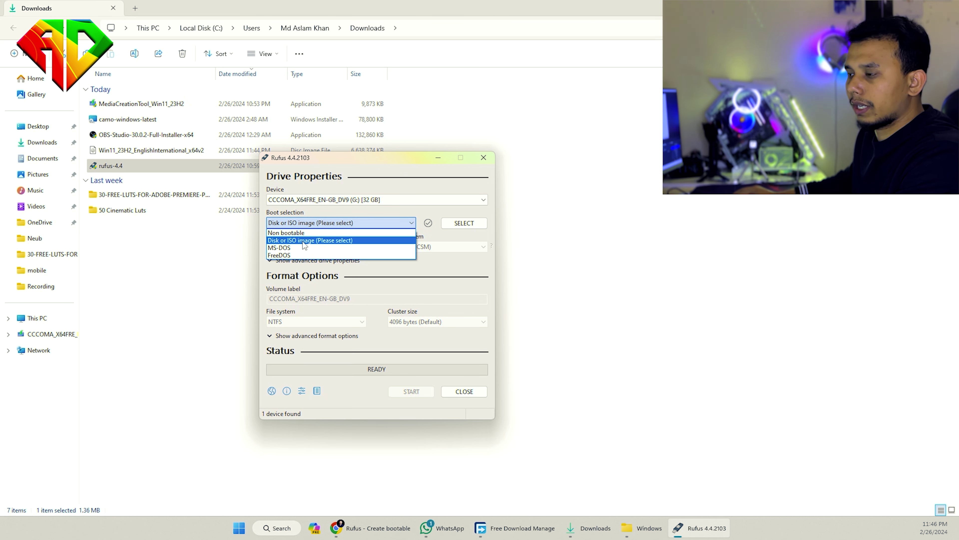
{"action": "left_click", "coordinate": [324, 243]}
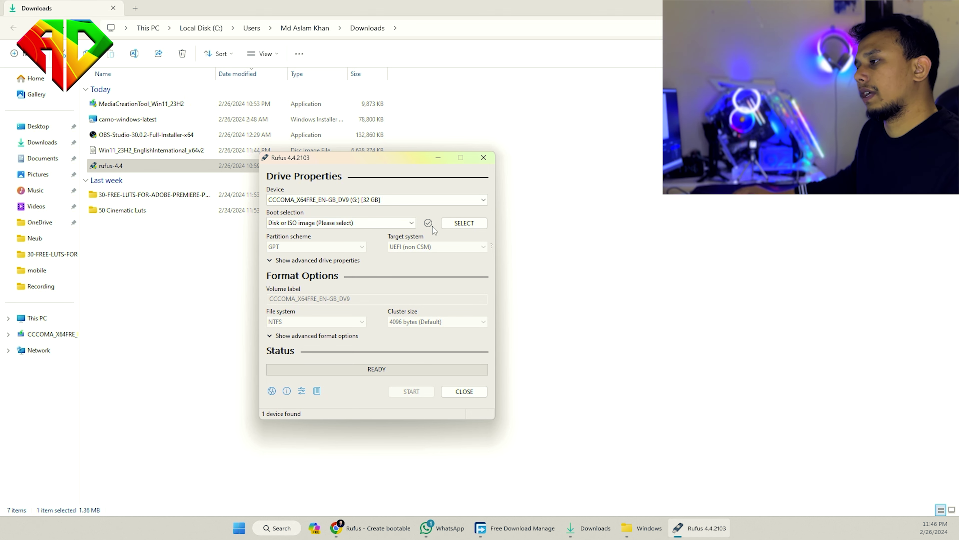
{"action": "left_click", "coordinate": [472, 223]}
{"action": "left_click", "coordinate": [371, 259]}
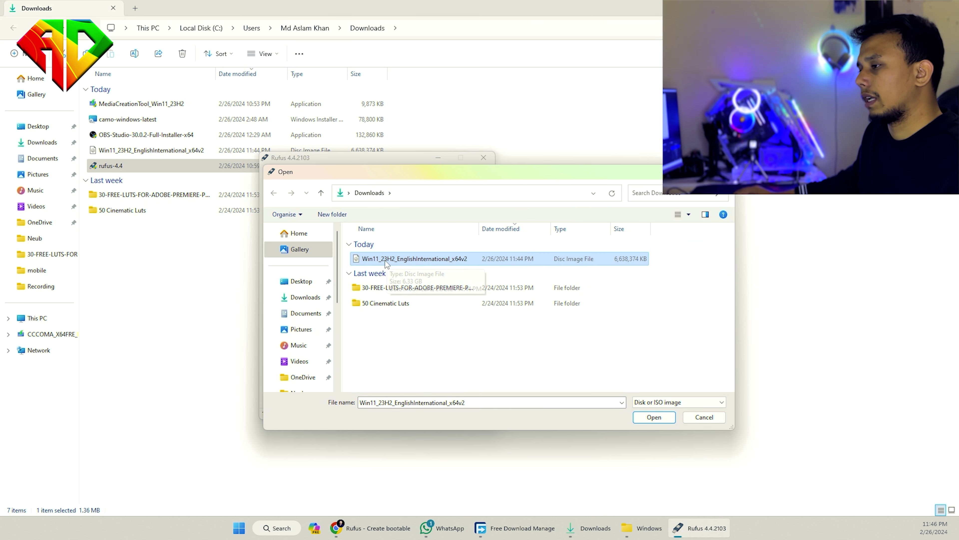
{"action": "left_click", "coordinate": [648, 418]}
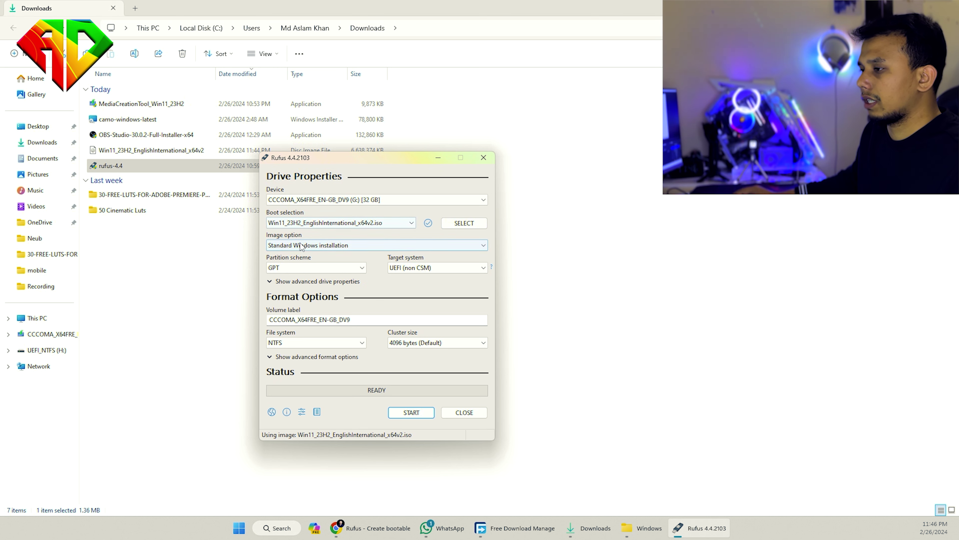
Step: Choose Standard Windows installation as the image option, with the GPT partition scheme and UEFI (non CSM) target system
{"action": "left_click", "coordinate": [465, 247]}
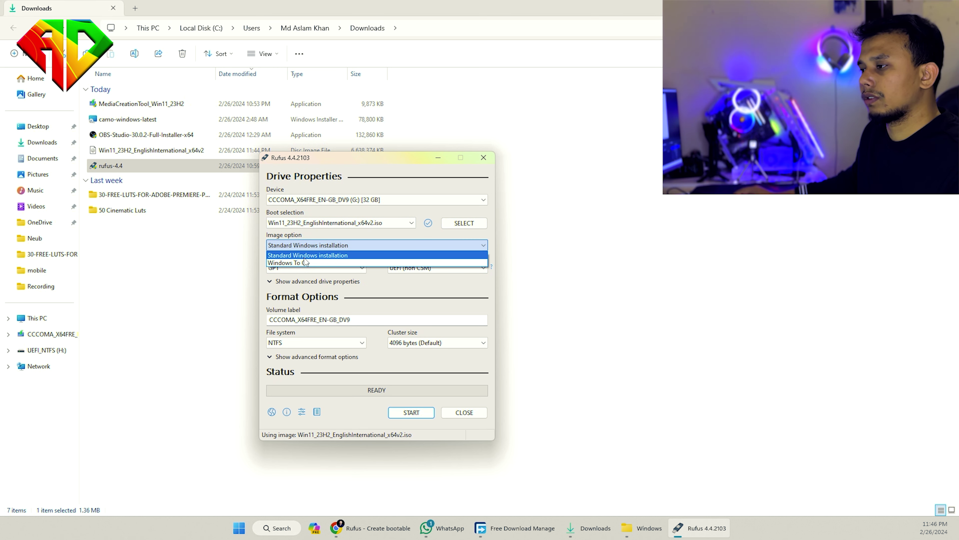
{"action": "left_click", "coordinate": [361, 256]}
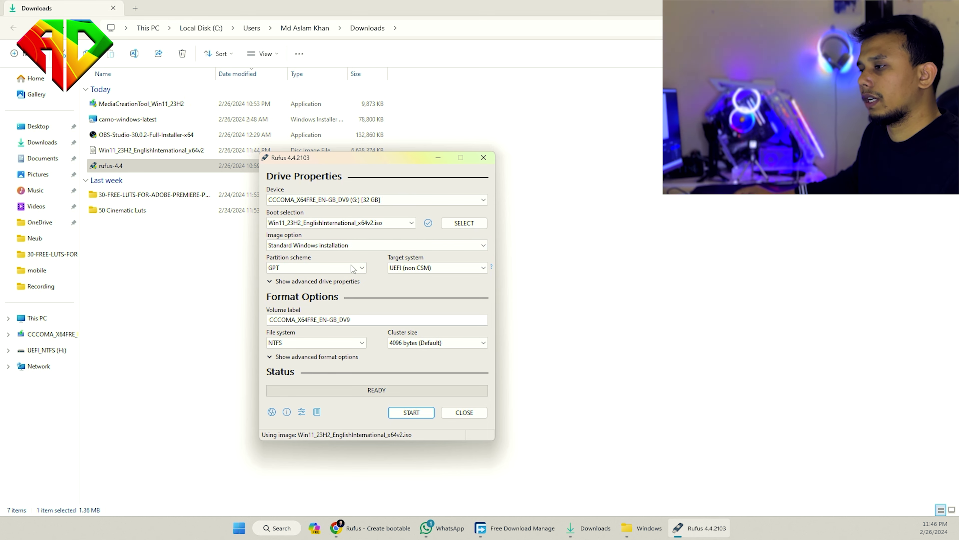
{"action": "left_click", "coordinate": [322, 268]}
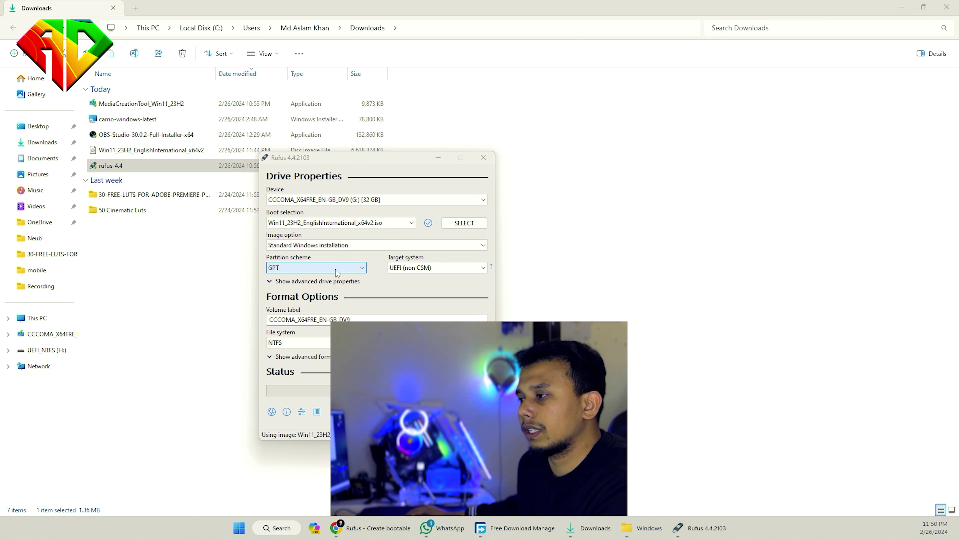
{"action": "left_click", "coordinate": [336, 269]}
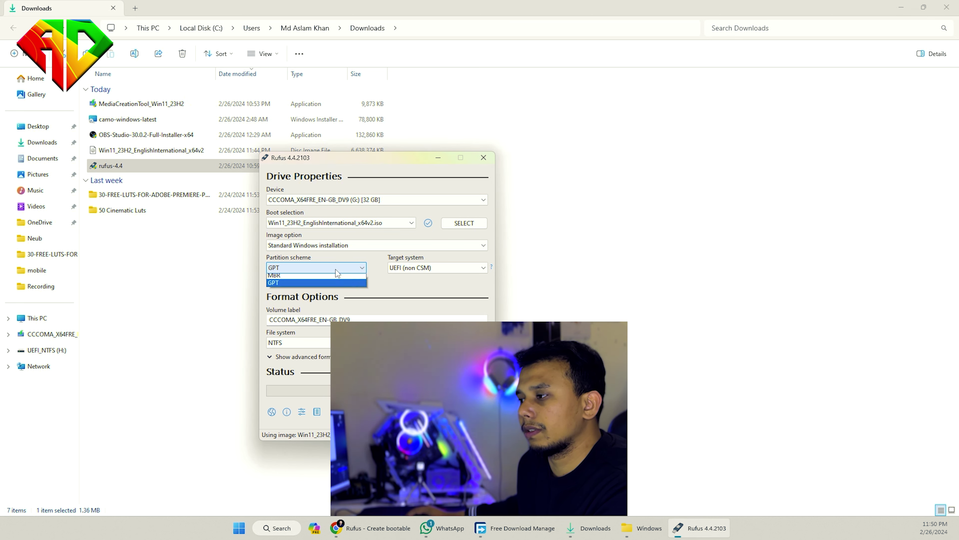
{"action": "key", "text": "Tab"}
{"action": "left_click", "coordinate": [341, 267]}
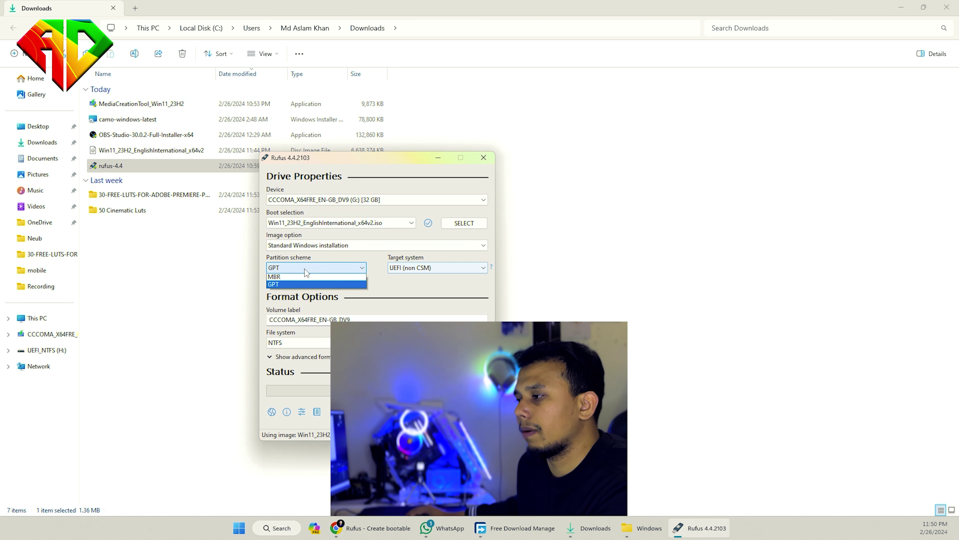
{"action": "left_click", "coordinate": [336, 271]}
{"action": "left_click", "coordinate": [433, 270]}
{"action": "left_click", "coordinate": [435, 270]}
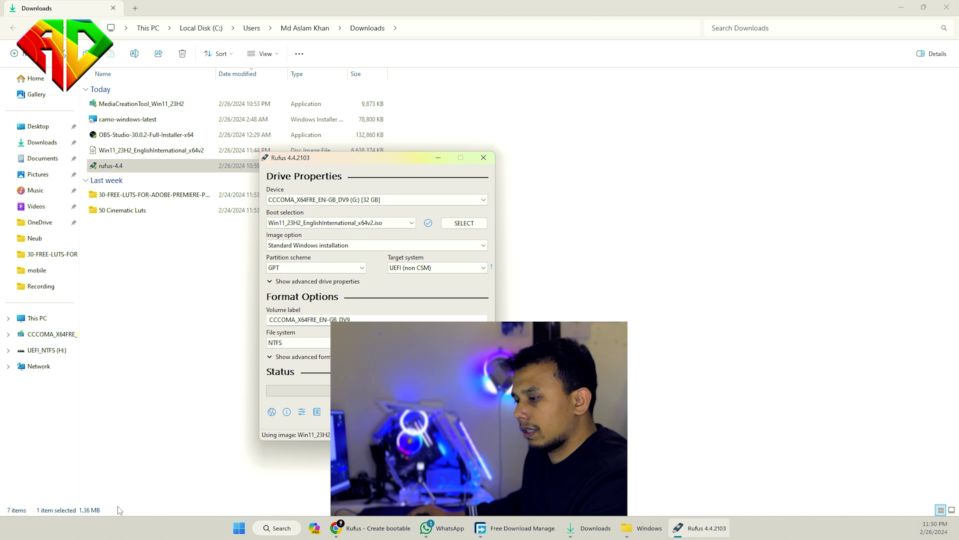
Step: Search Windows for "create and format hard disk partitions", open Disk Management and maximize its window
{"action": "left_click", "coordinate": [277, 531]}
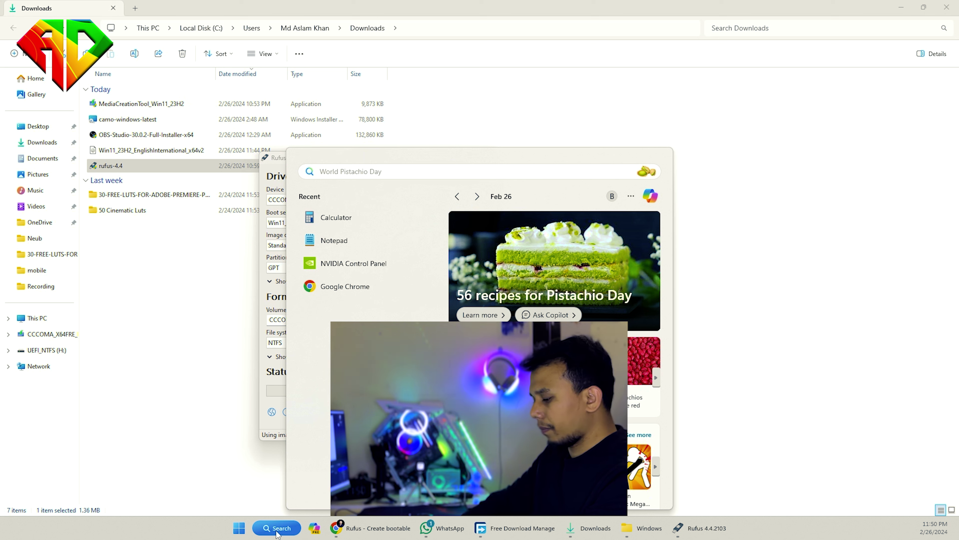
{"action": "type", "text": "cre"}
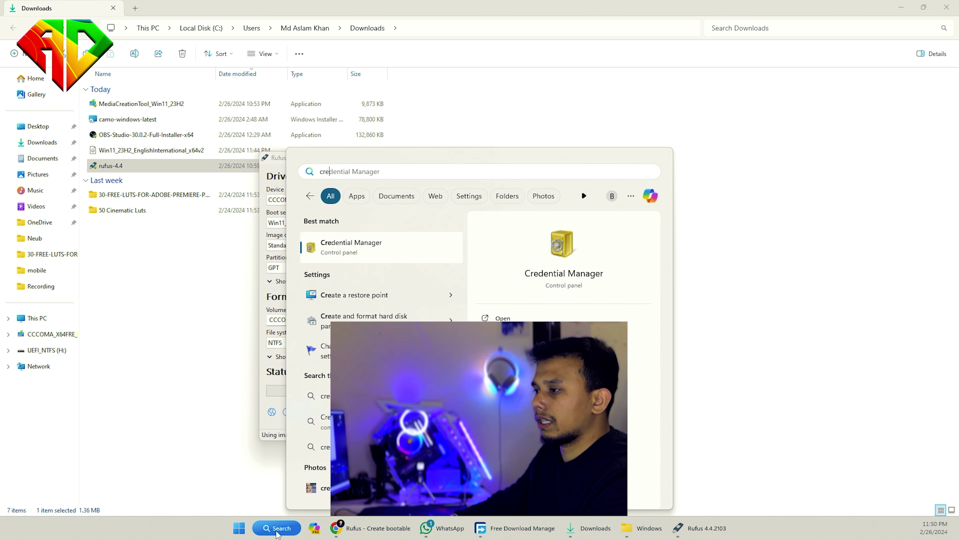
{"action": "type", "text": "ate "}
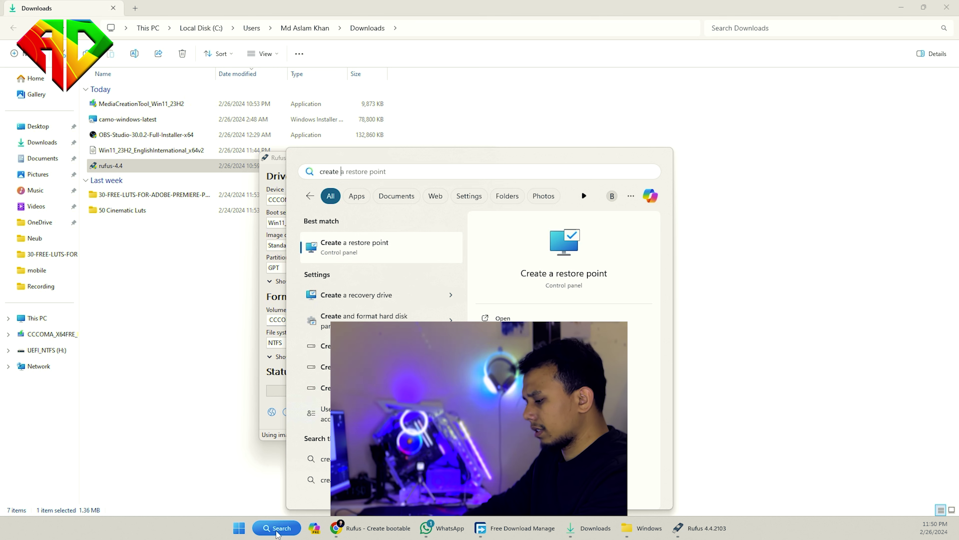
{"action": "type", "text": "and f"}
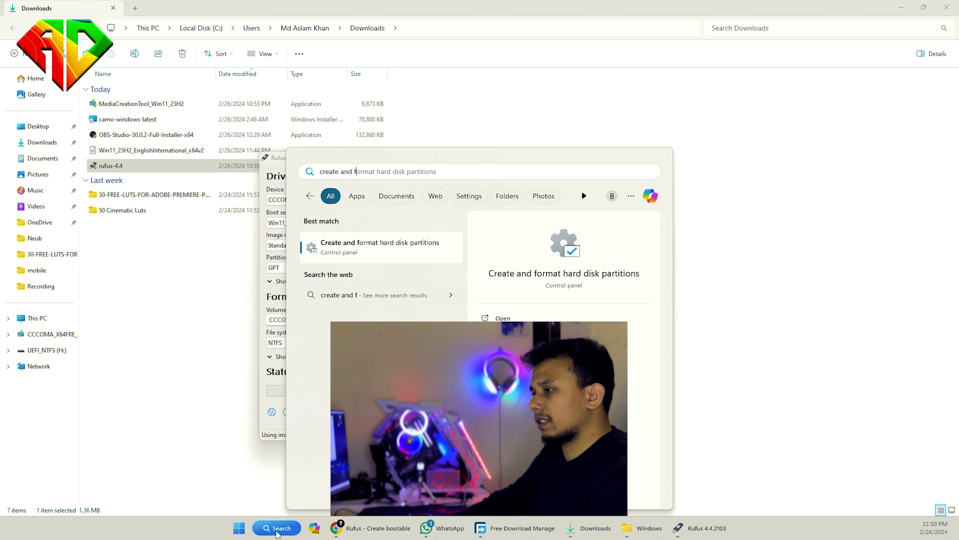
{"action": "key", "text": "Escape"}
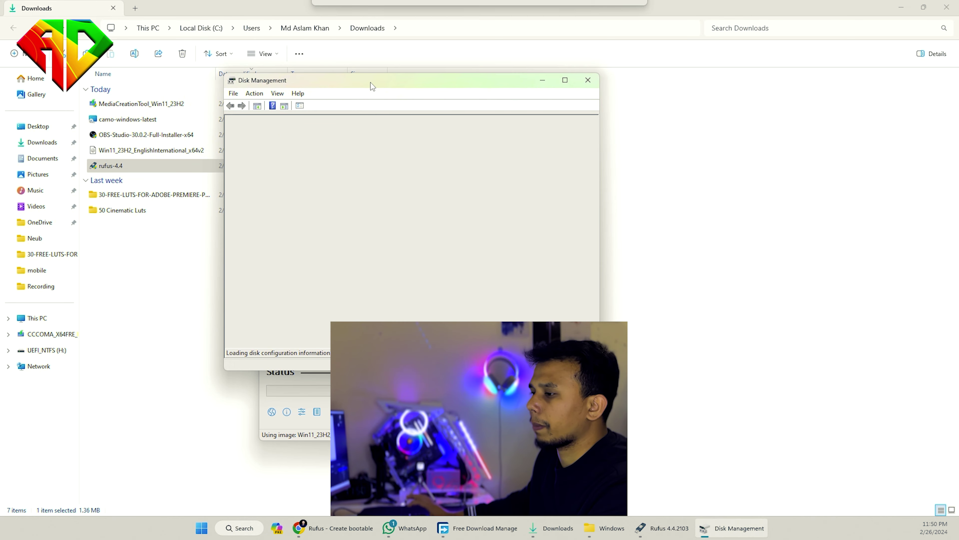
{"action": "left_click", "coordinate": [564, 79]}
Step: Open the properties of Disk 0 and view its volume information to check the partition style
{"action": "left_click", "coordinate": [20, 180]}
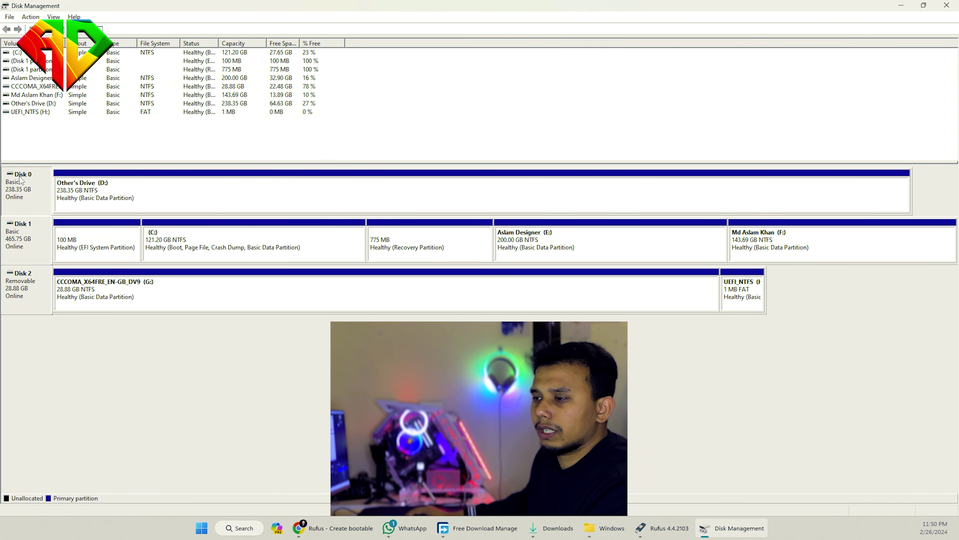
{"action": "left_click", "coordinate": [23, 297]}
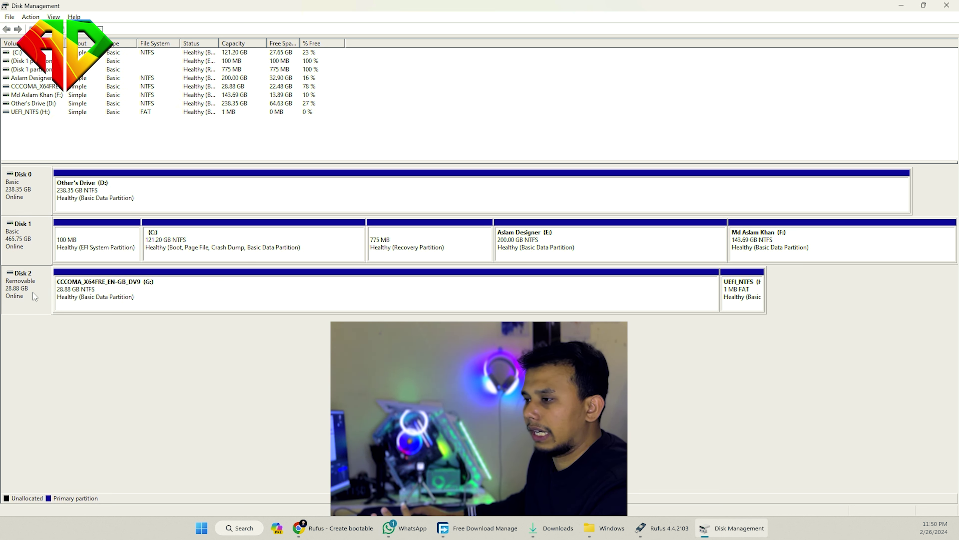
{"action": "left_click", "coordinate": [13, 224]}
{"action": "left_click", "coordinate": [14, 199]}
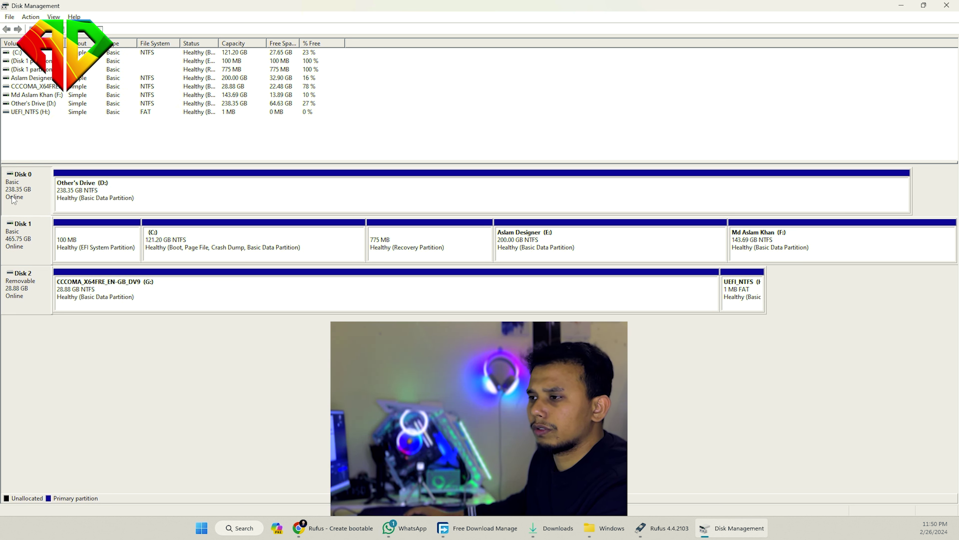
{"action": "right_click", "coordinate": [26, 189]}
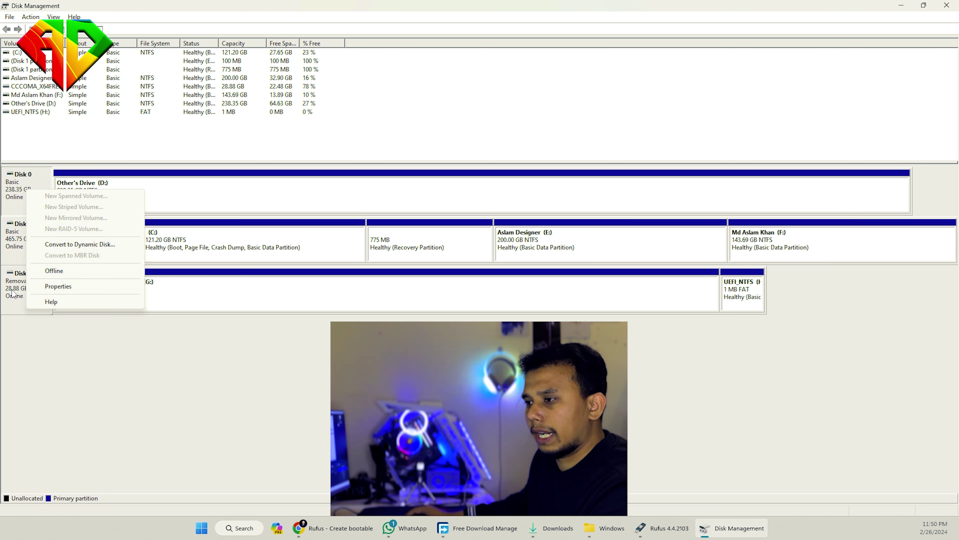
{"action": "left_click", "coordinate": [57, 286]}
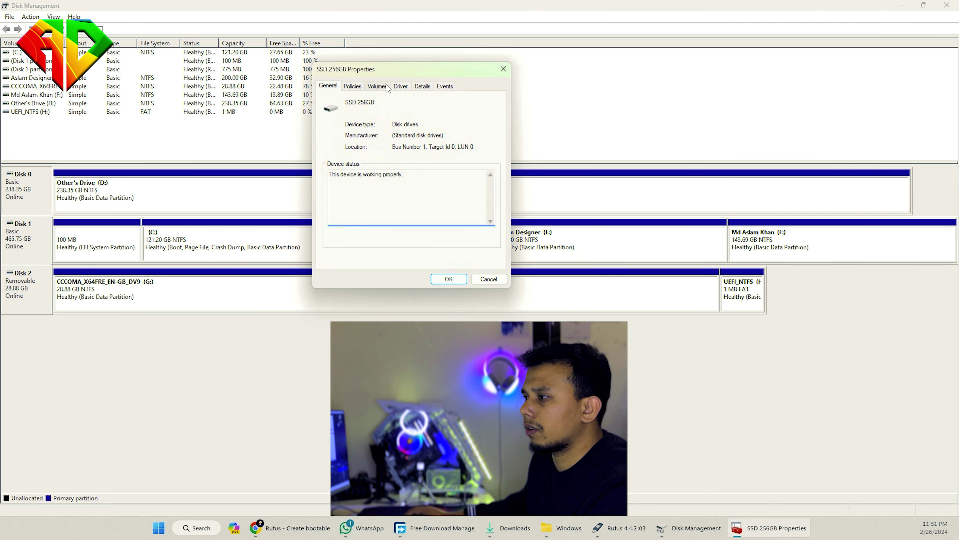
{"action": "left_click", "coordinate": [378, 87]}
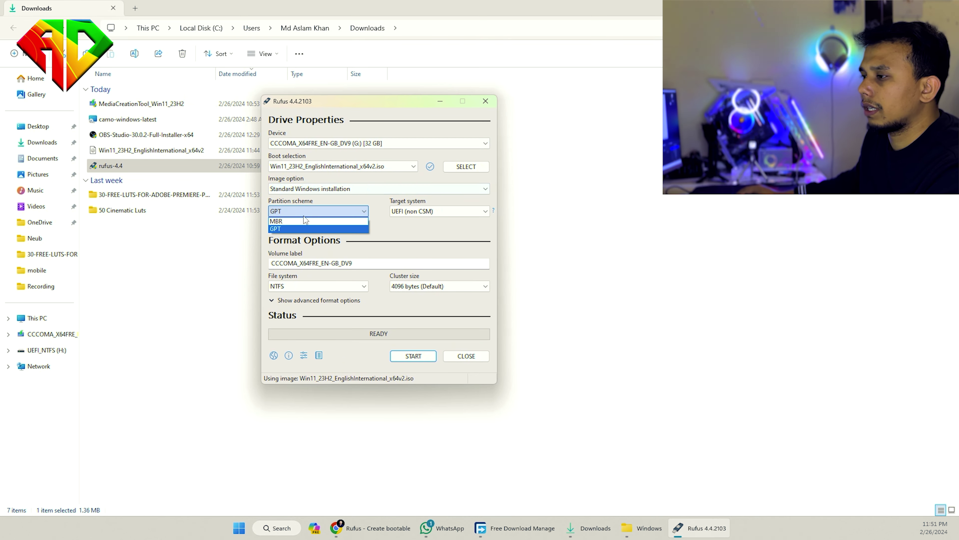
Step: In Rufus, keep the GPT partition scheme, the NTFS file system and the default 4096-byte cluster size
{"action": "left_click", "coordinate": [305, 219]}
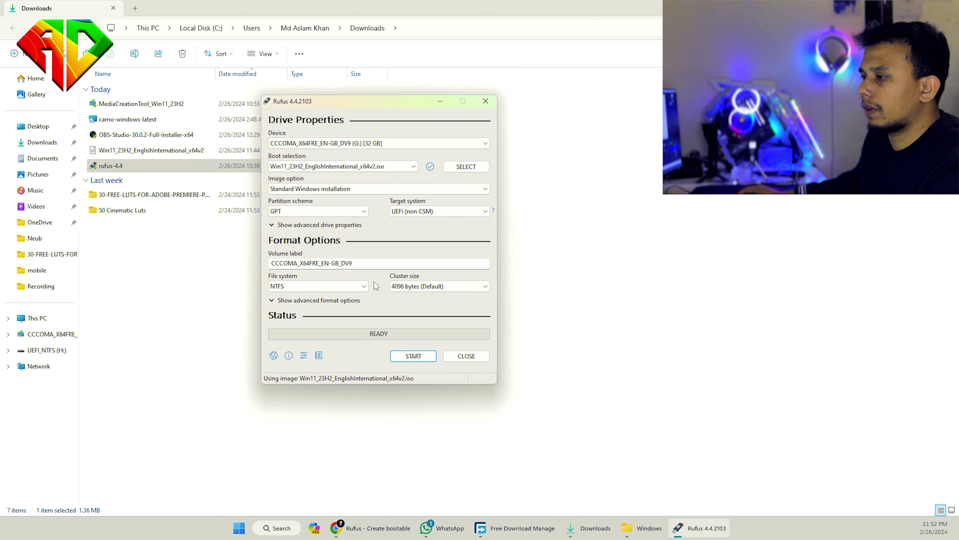
{"action": "left_click", "coordinate": [391, 260]}
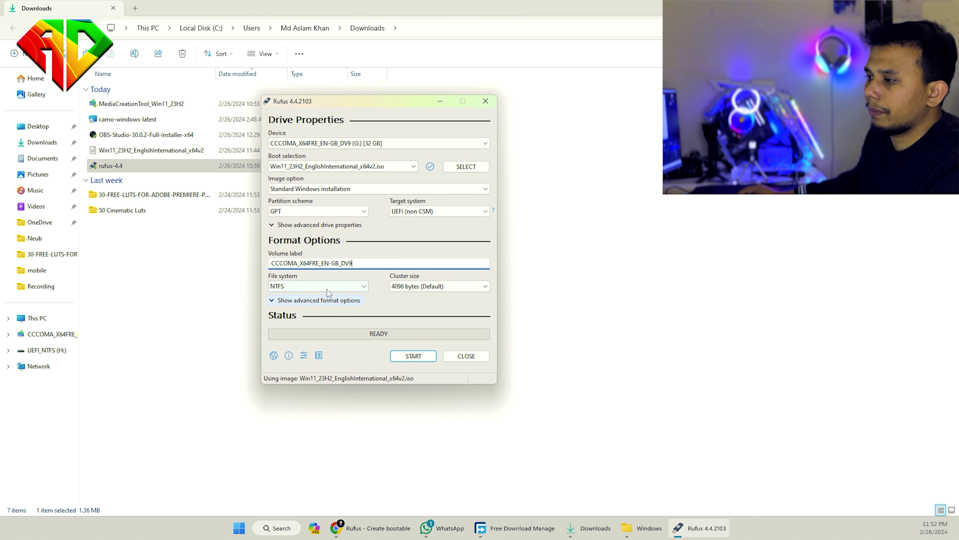
{"action": "left_click", "coordinate": [319, 289]}
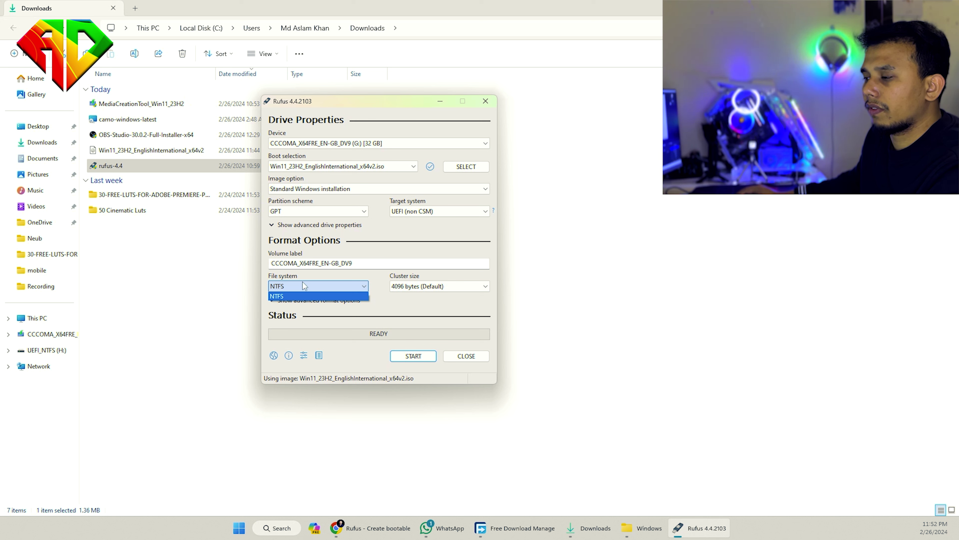
{"action": "left_click", "coordinate": [332, 295]}
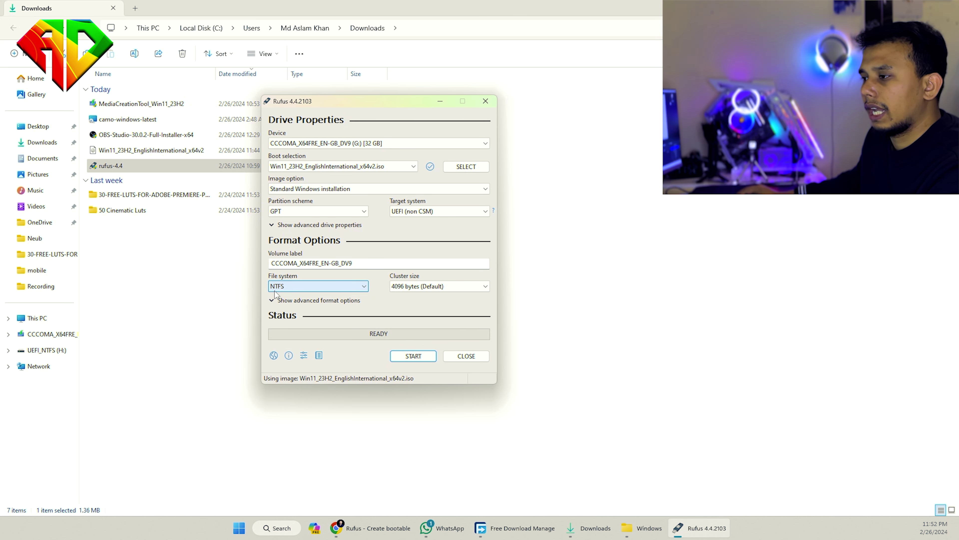
{"action": "left_click", "coordinate": [463, 288]}
{"action": "left_click", "coordinate": [464, 289]}
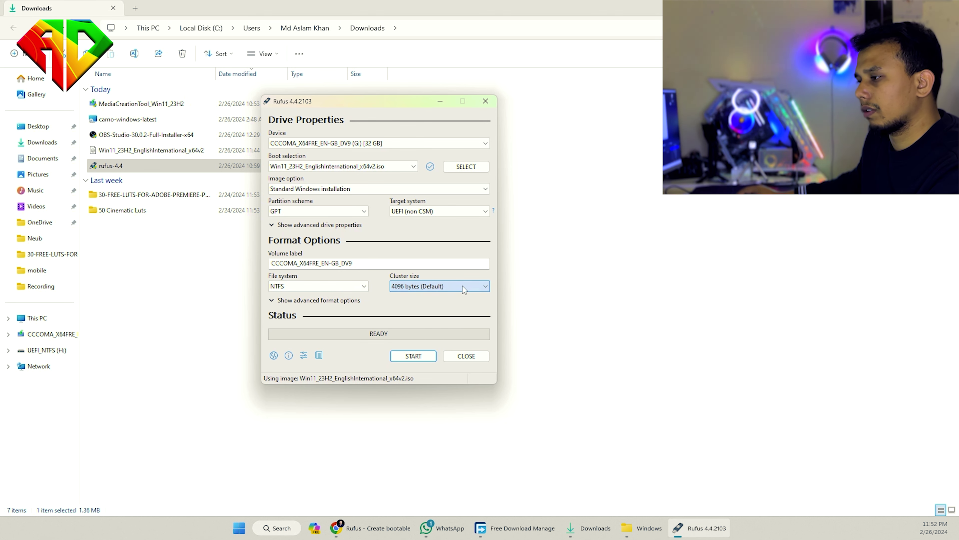
Step: Expand the advanced format options, start the USB creation and accept removing the RAM, Secure Boot, TPM 2.0 and online account requirements, with a local account
{"action": "left_click", "coordinate": [276, 302]}
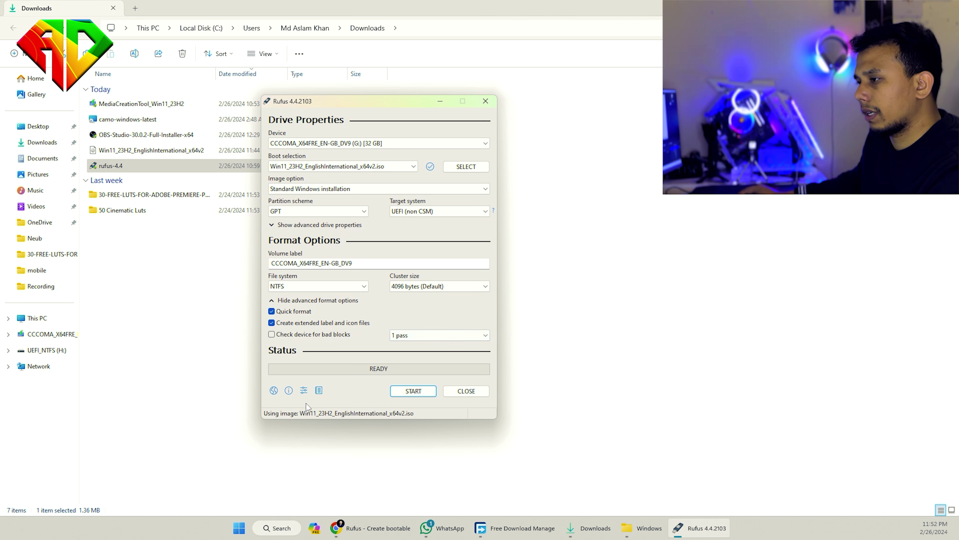
{"action": "left_click", "coordinate": [413, 391]}
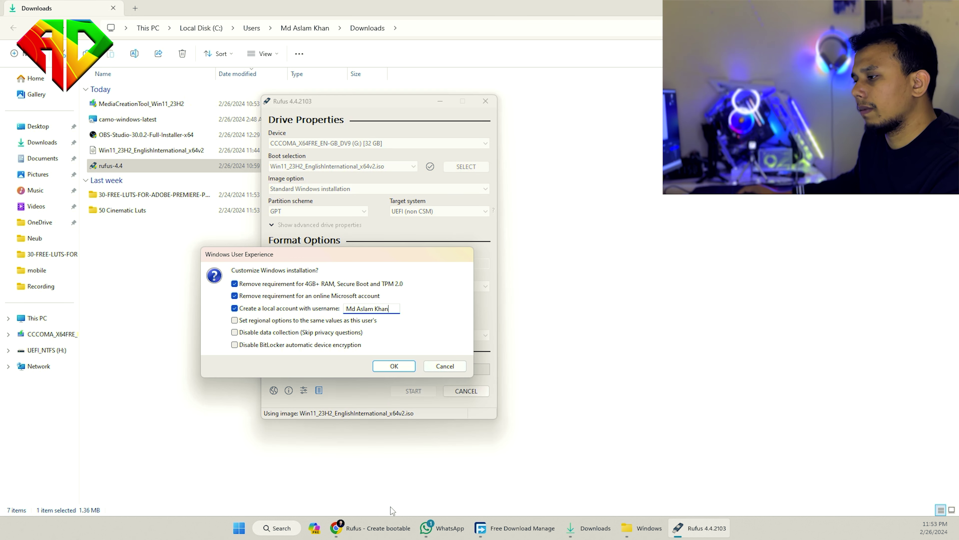
{"action": "left_click", "coordinate": [388, 372]}
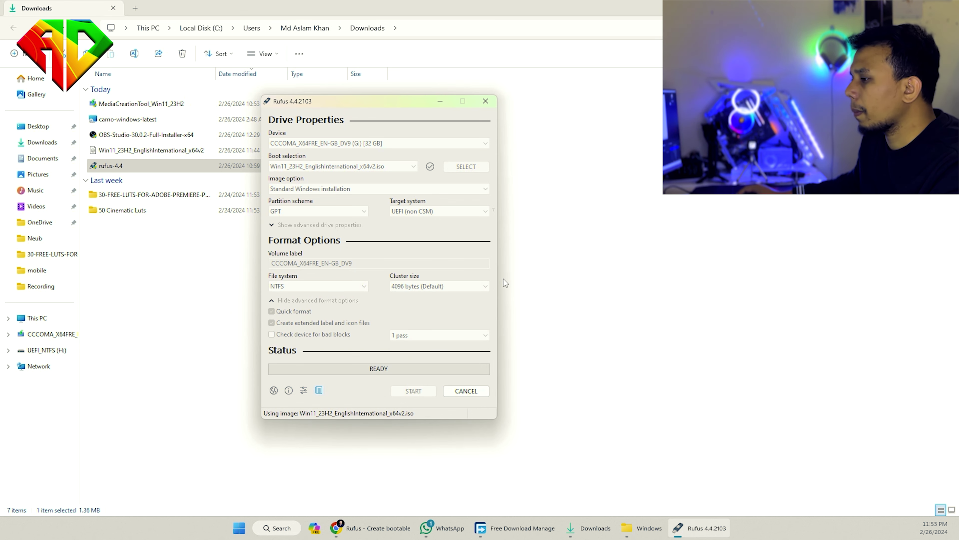